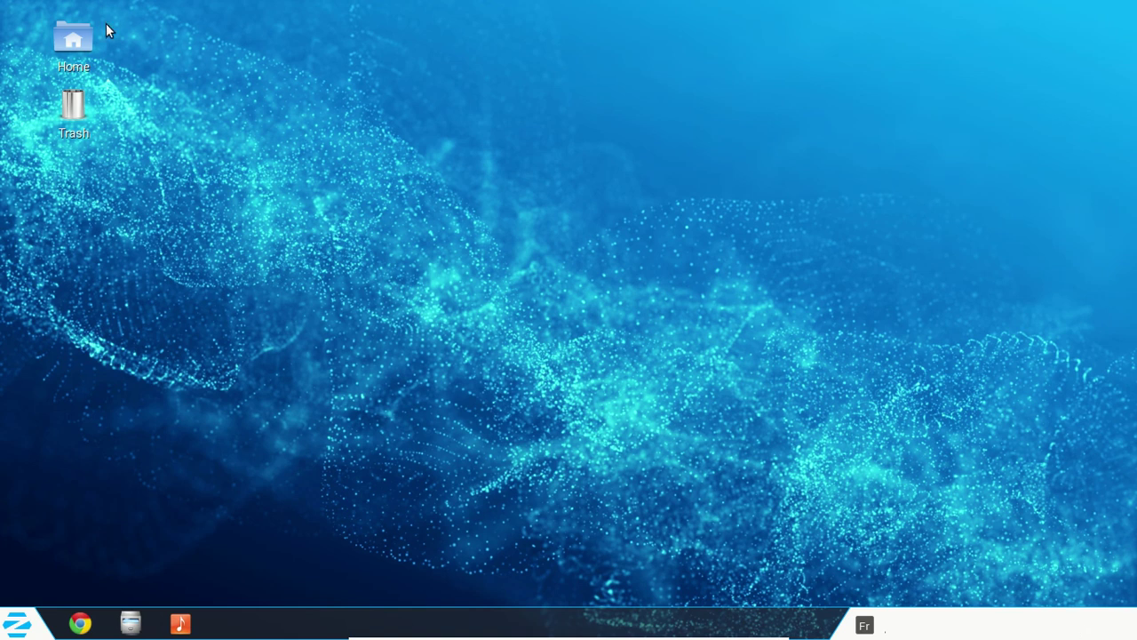
Step: Browse the Bureautique and Internet categories of the application menu to examine the preinstalled programs
click(29, 622)
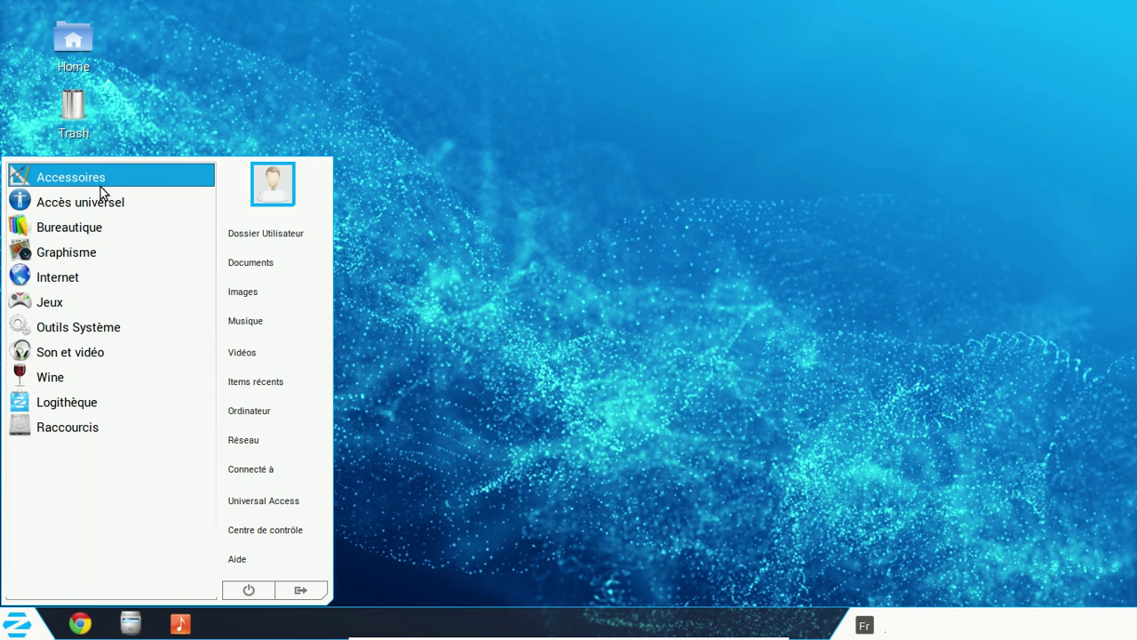
click(89, 231)
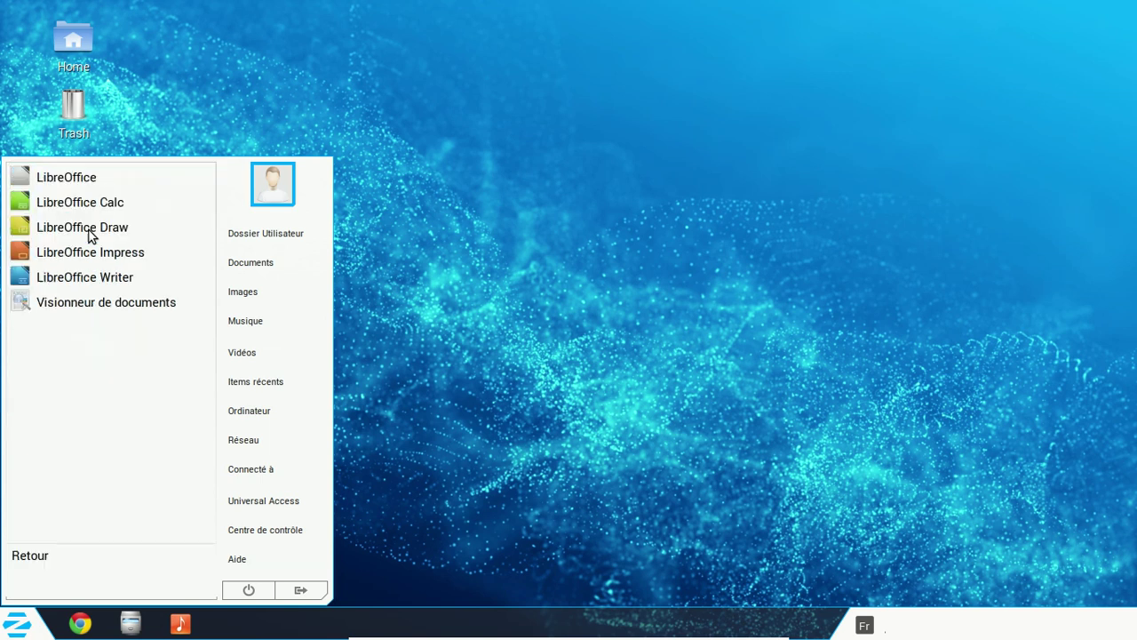
click(59, 557)
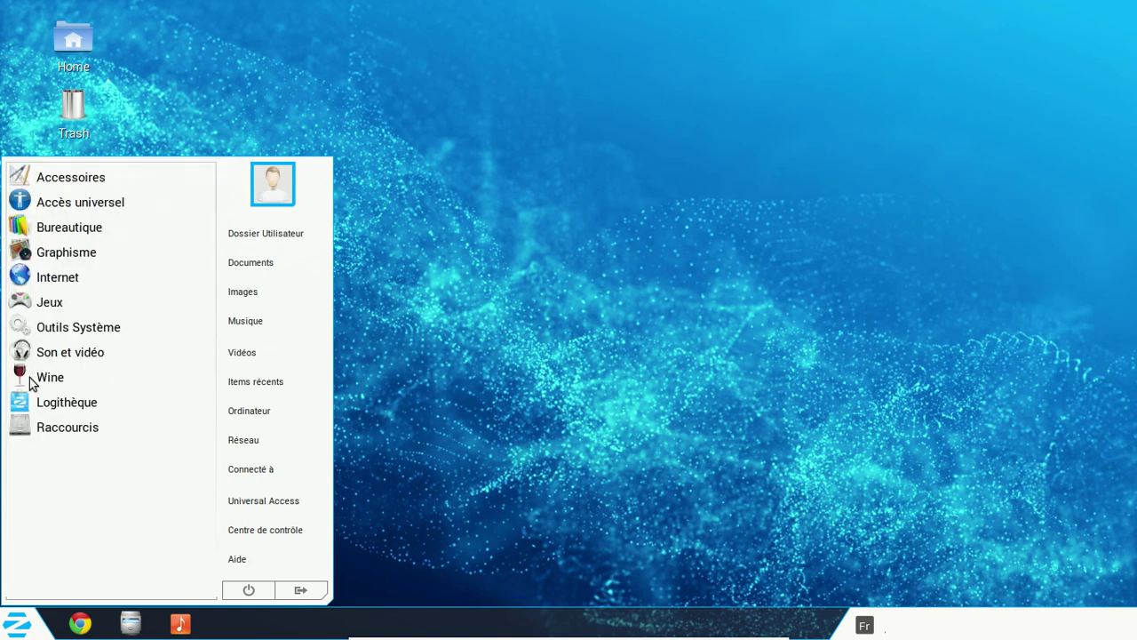
click(62, 283)
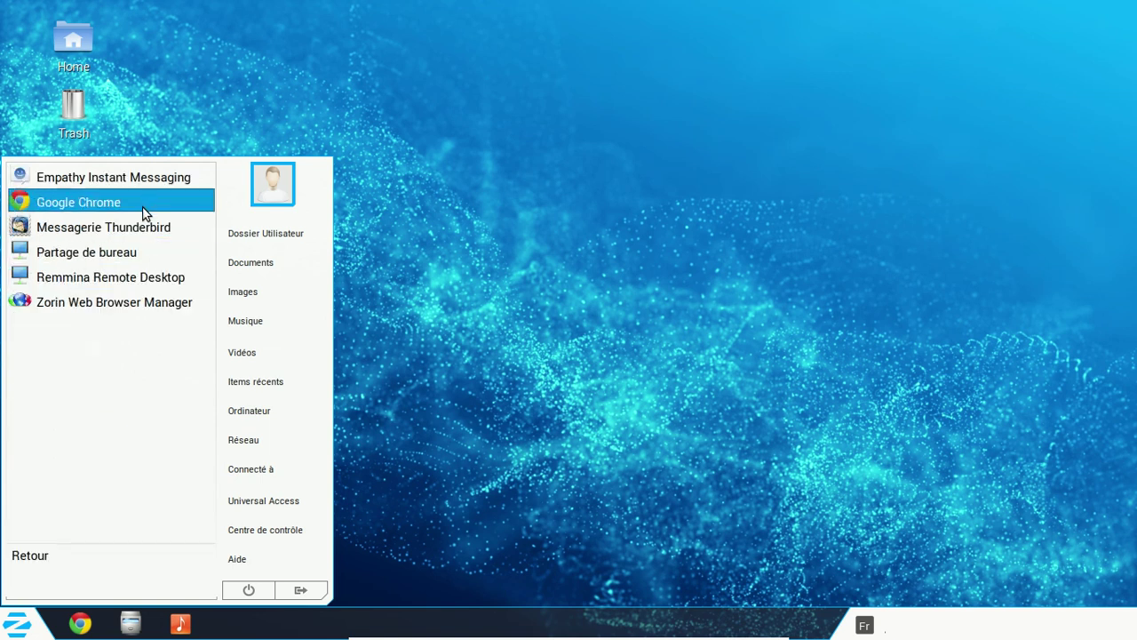
click(57, 558)
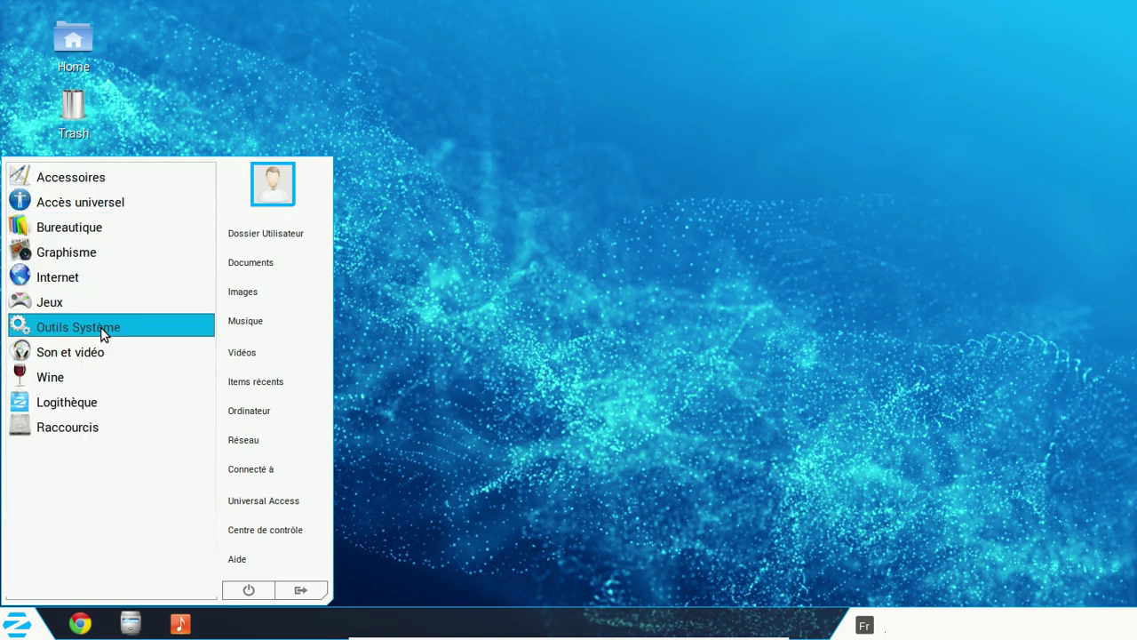
Step: Look through the Outils Système category and its Administration subcategory in the application menu
click(101, 327)
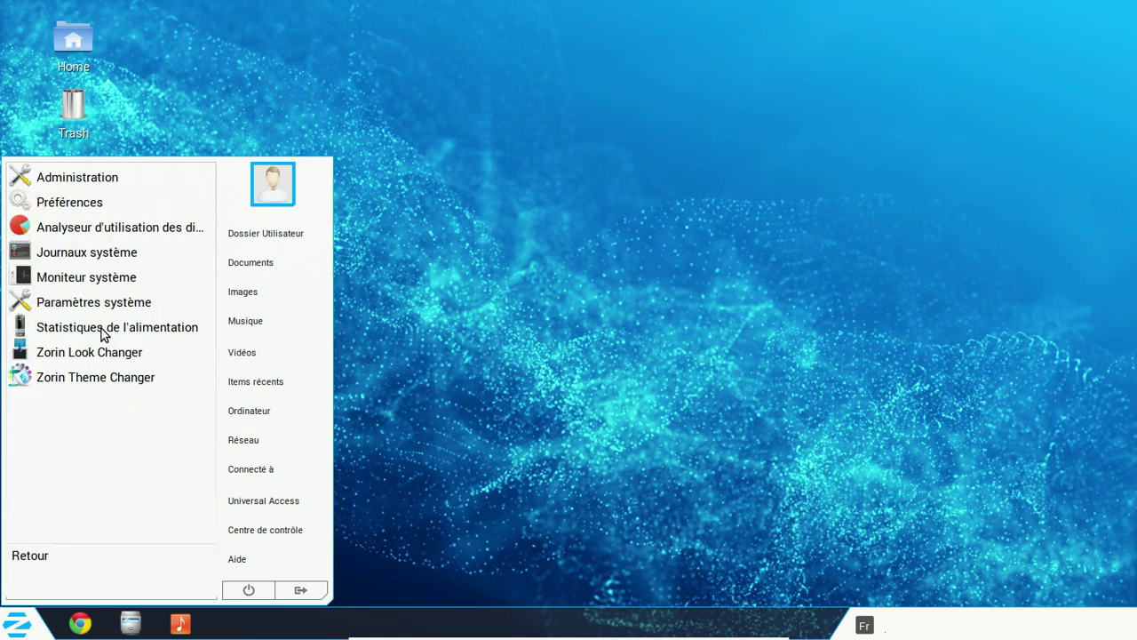
click(118, 178)
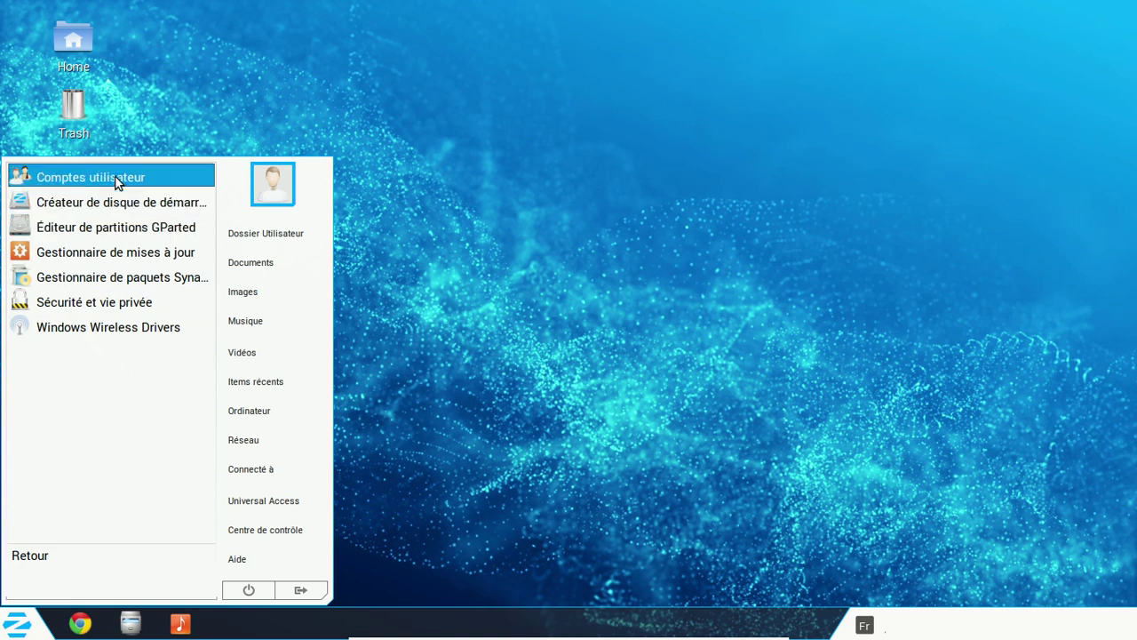
click(68, 555)
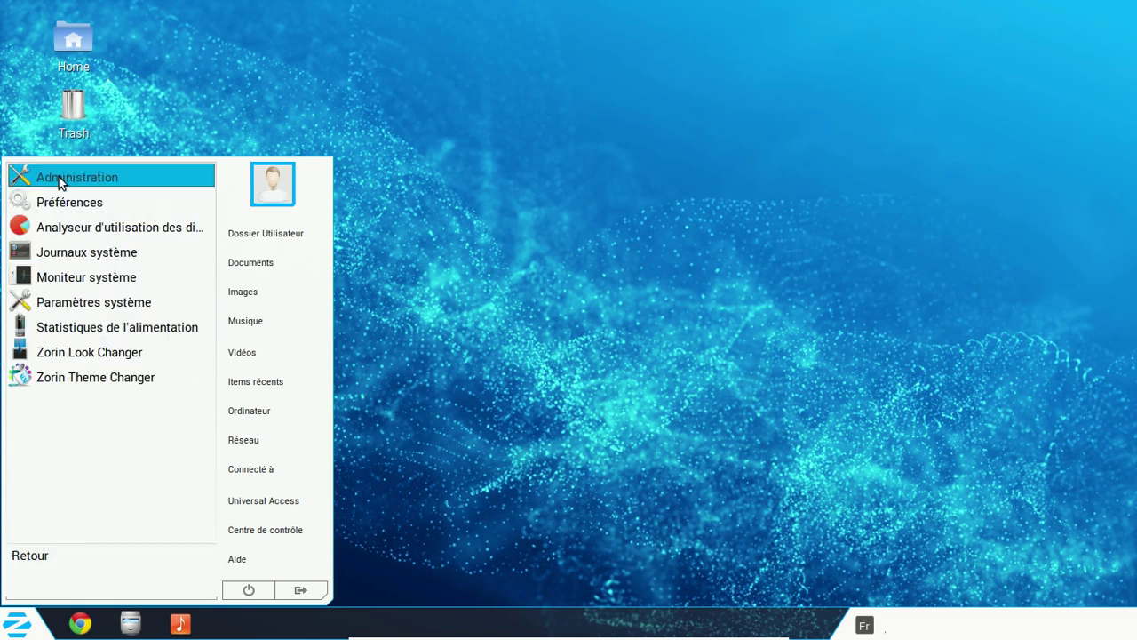
Step: View the system summary under Détails in Paramètres système, check the help options, and close the settings window
click(82, 303)
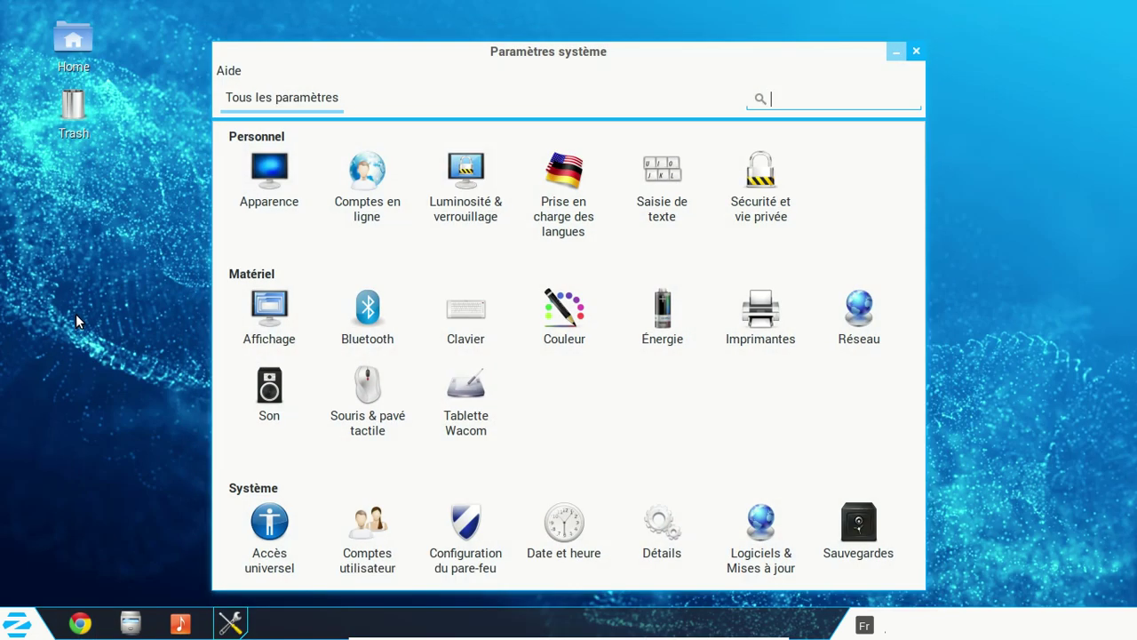
click(661, 537)
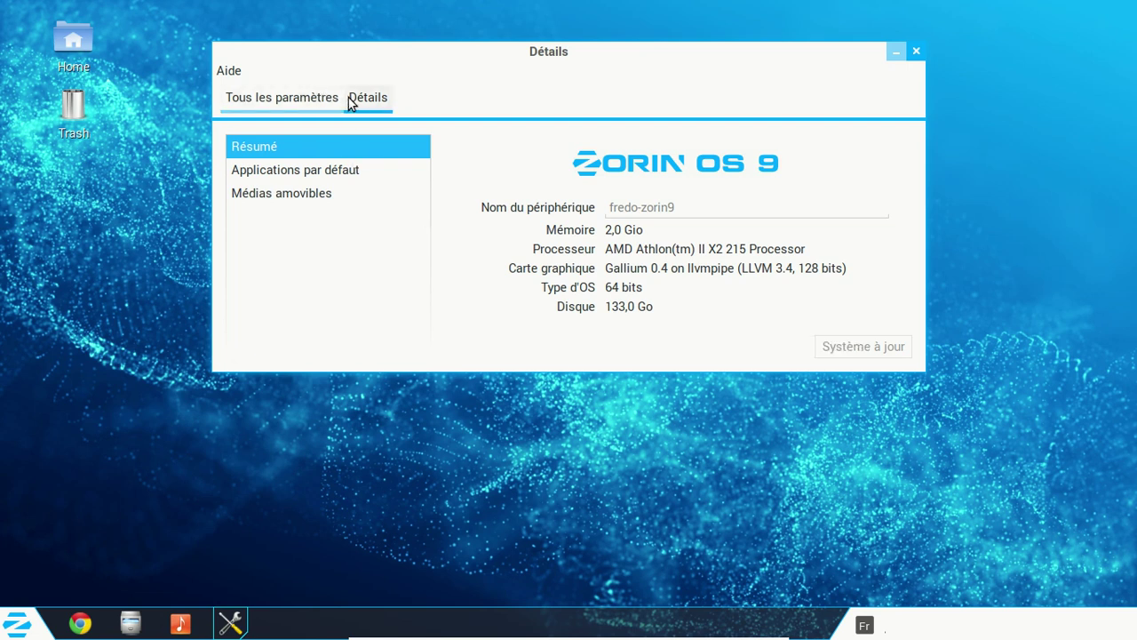
click(297, 101)
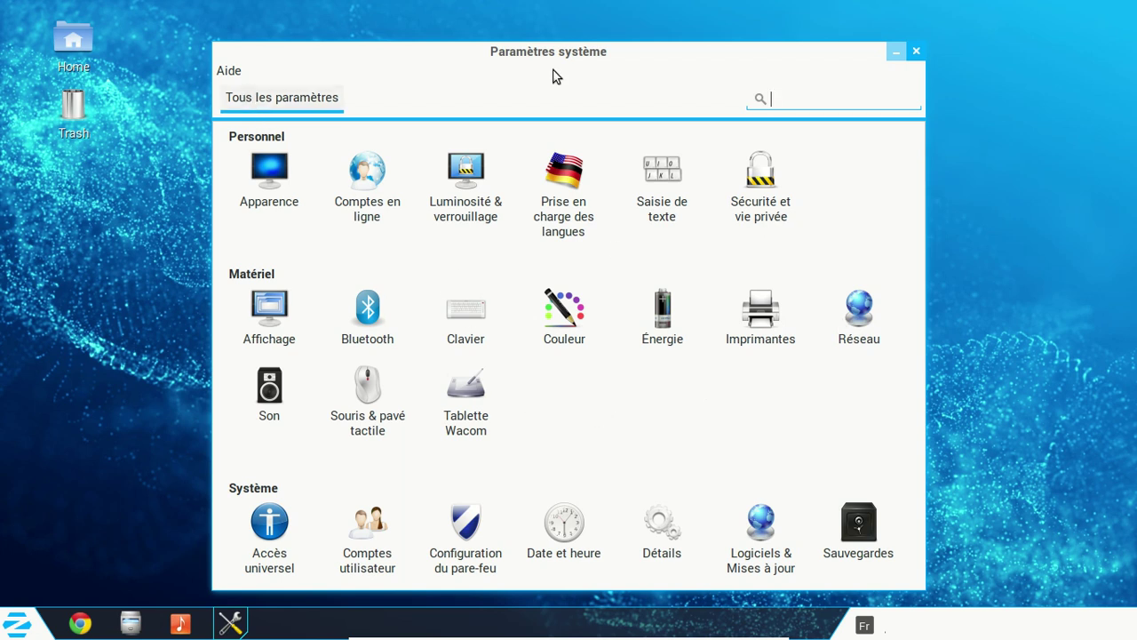
click(236, 72)
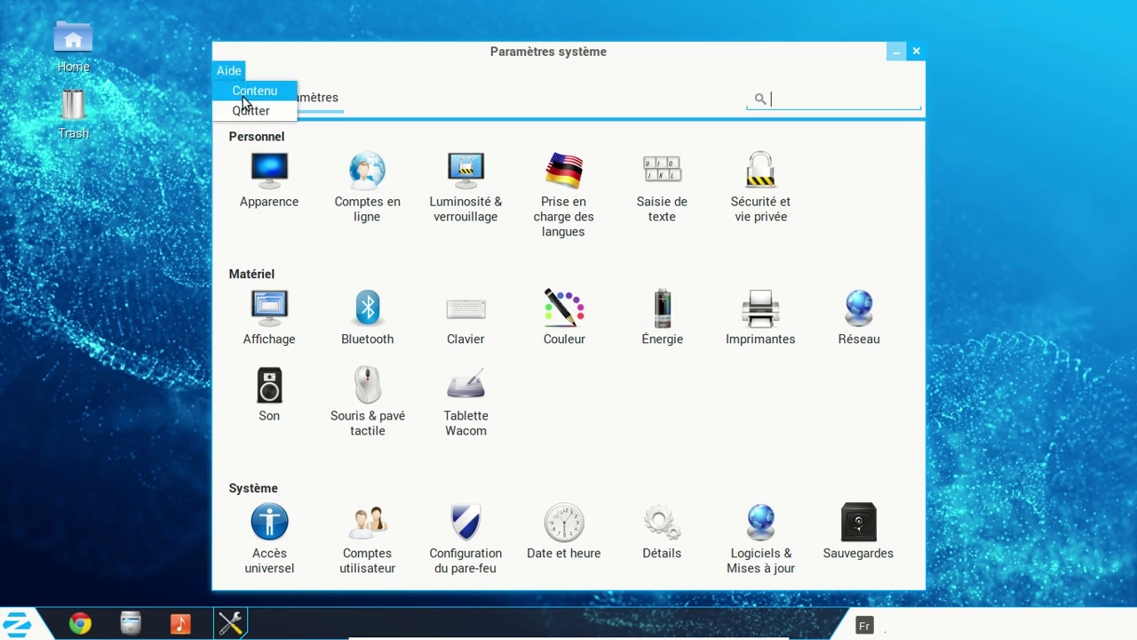
click(399, 84)
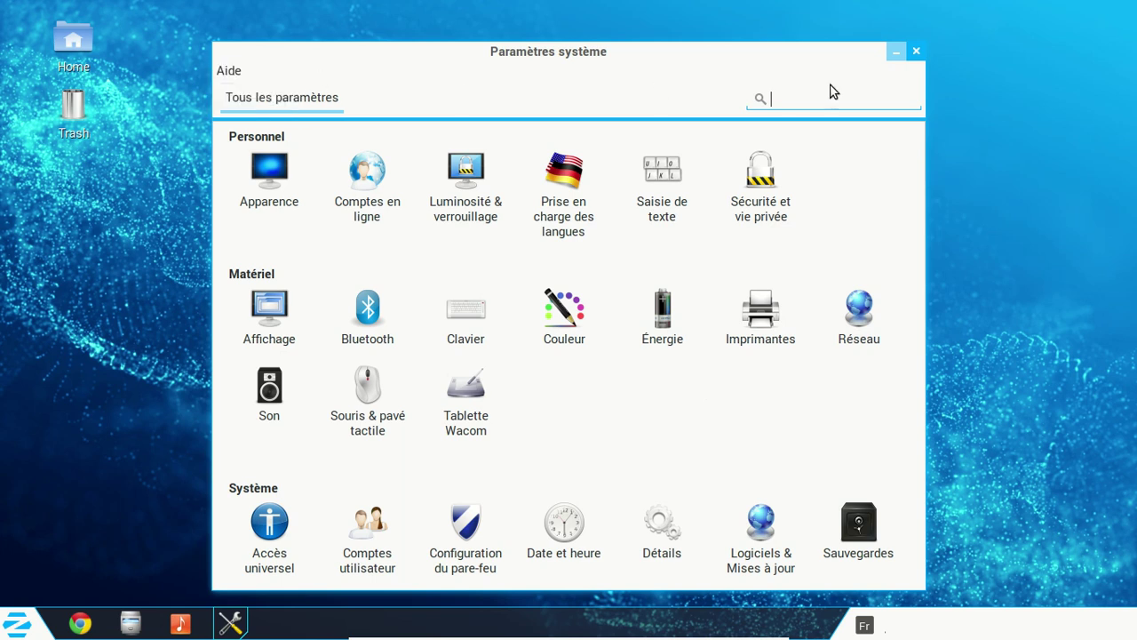
click(919, 52)
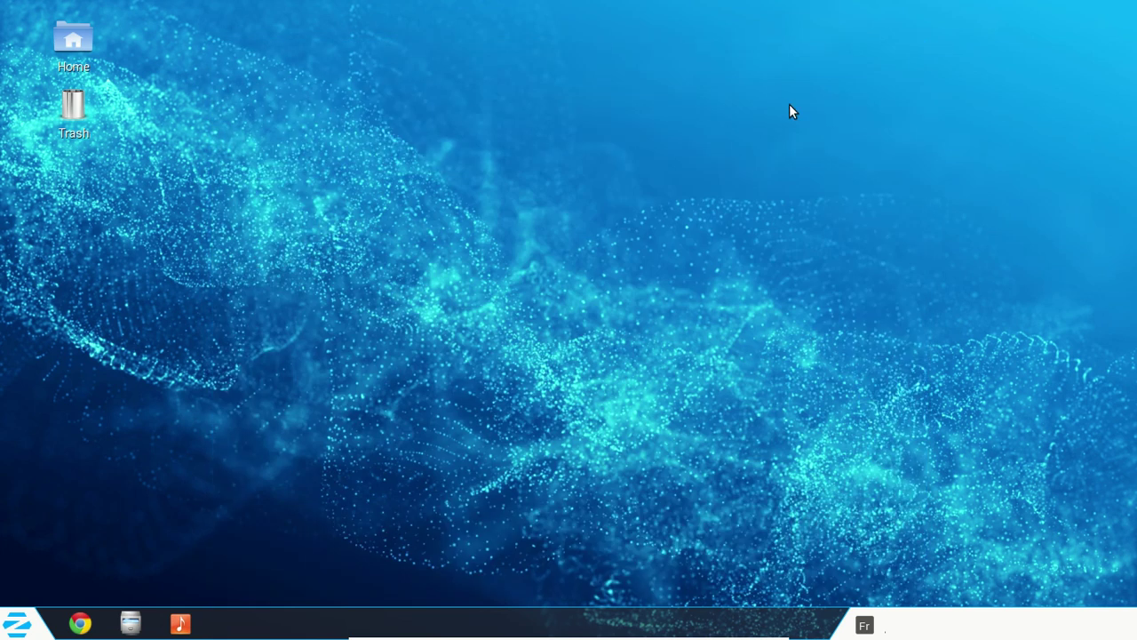
Step: Examine the Wine category in the application menu and return to the main category list
click(25, 627)
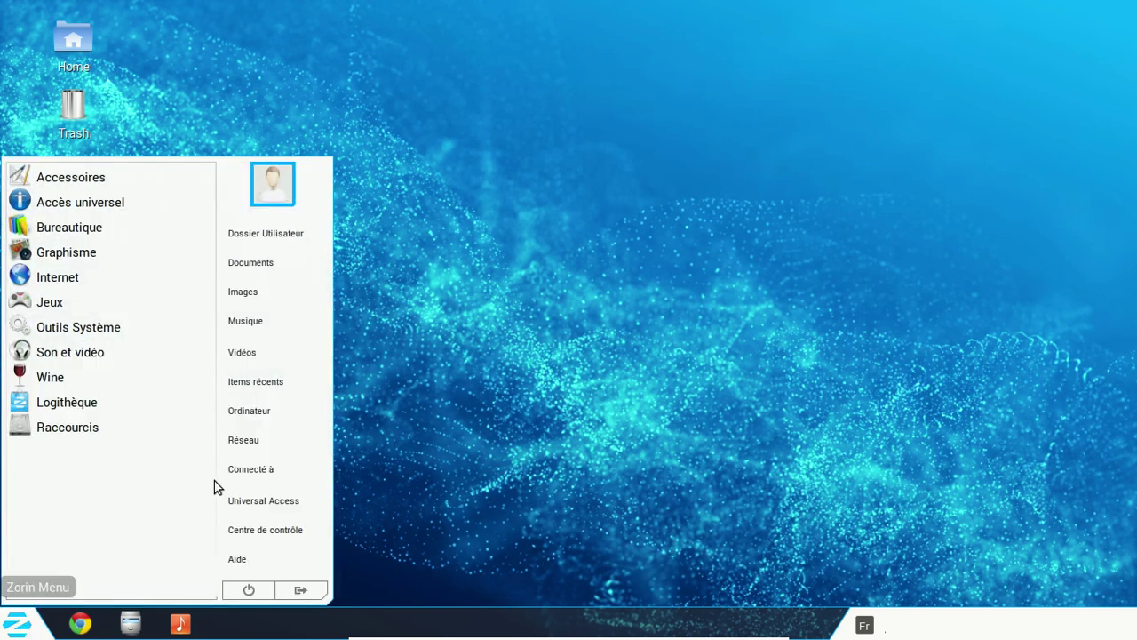
click(74, 384)
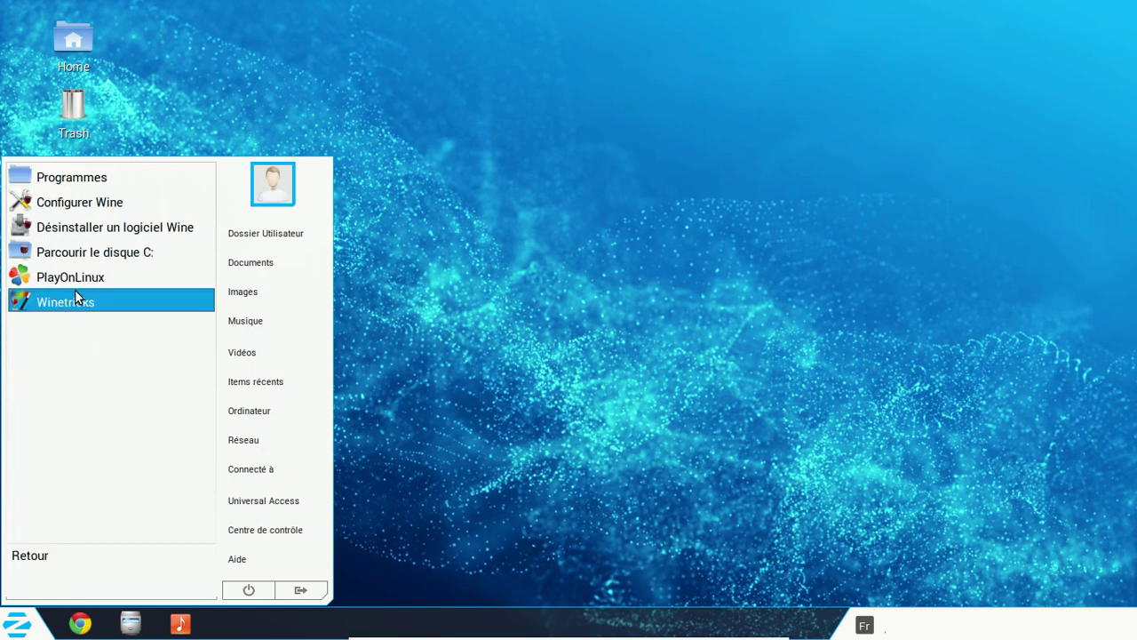
click(19, 558)
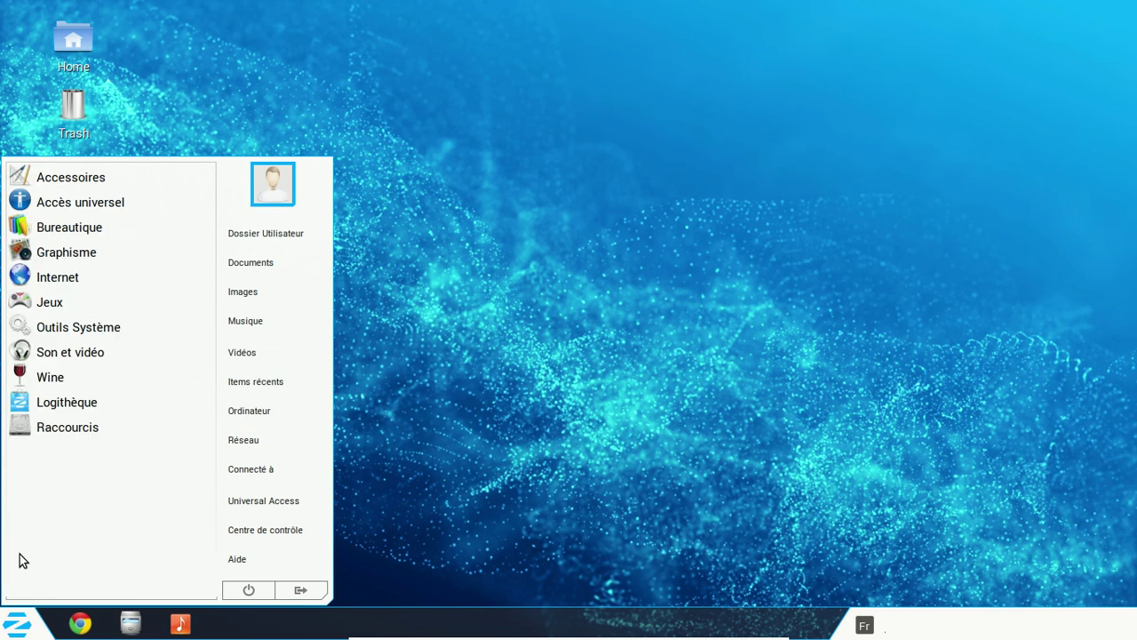
Step: Launch Zorin Web Browser Manager from the Internet category and authorise it with the account password
click(68, 278)
click(85, 303)
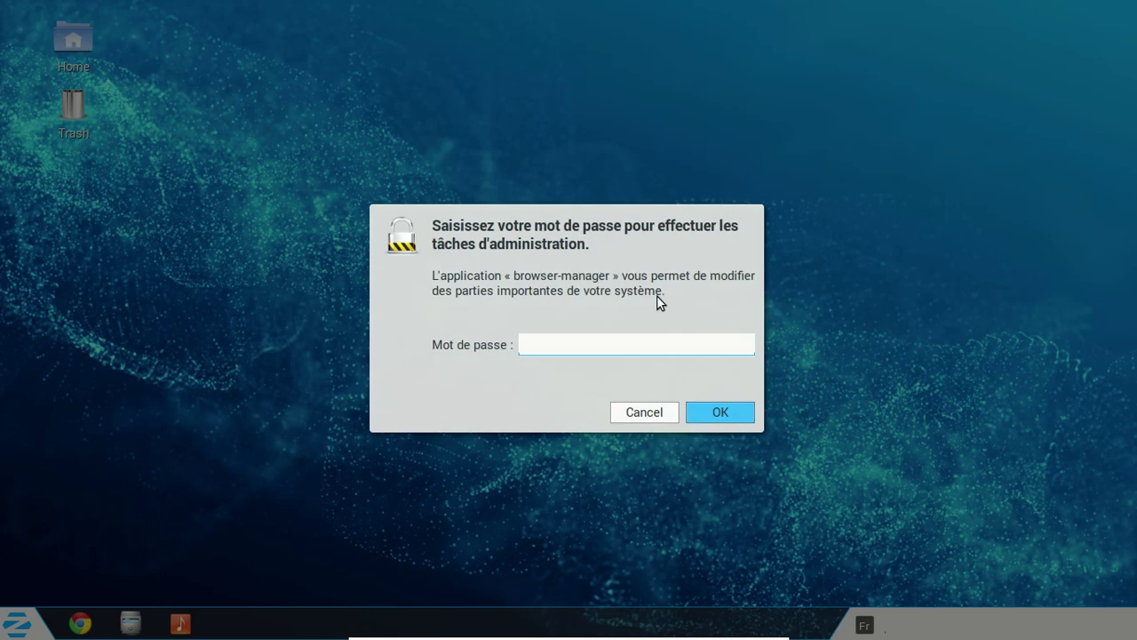
text(********)
key(Return)
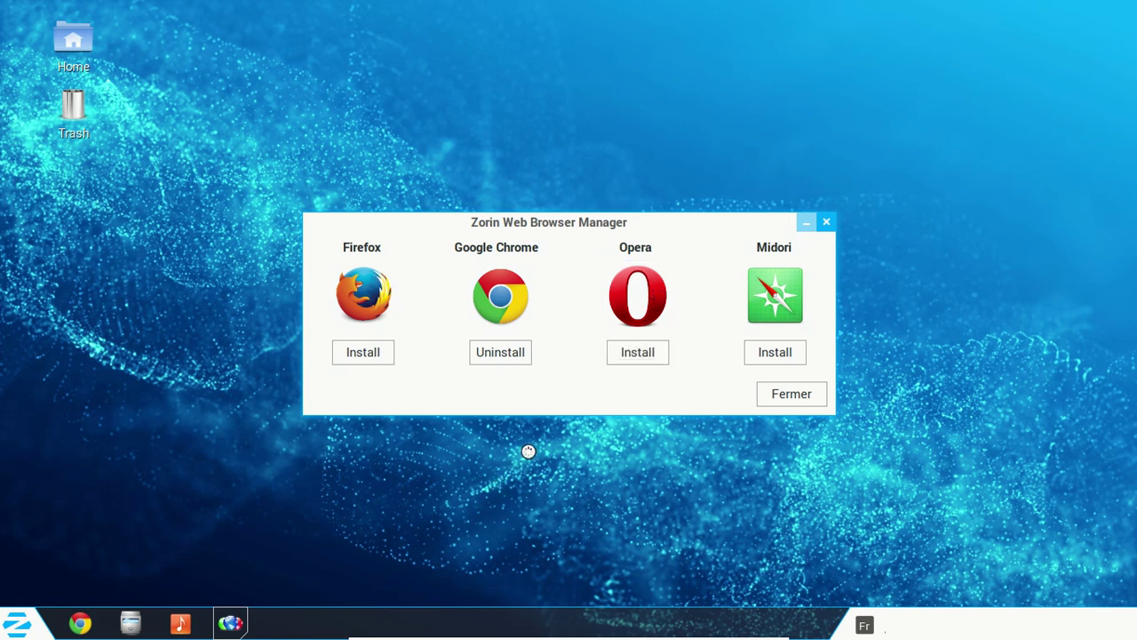
Step: Start installing the Opera browser and accept the request to continue
click(639, 357)
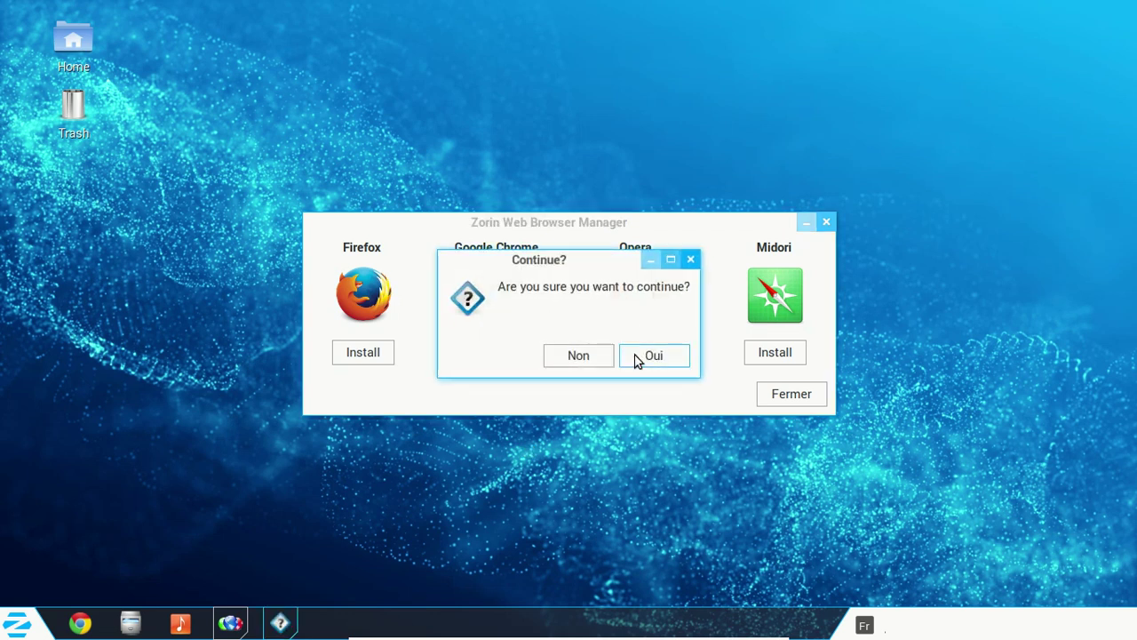
key(Return)
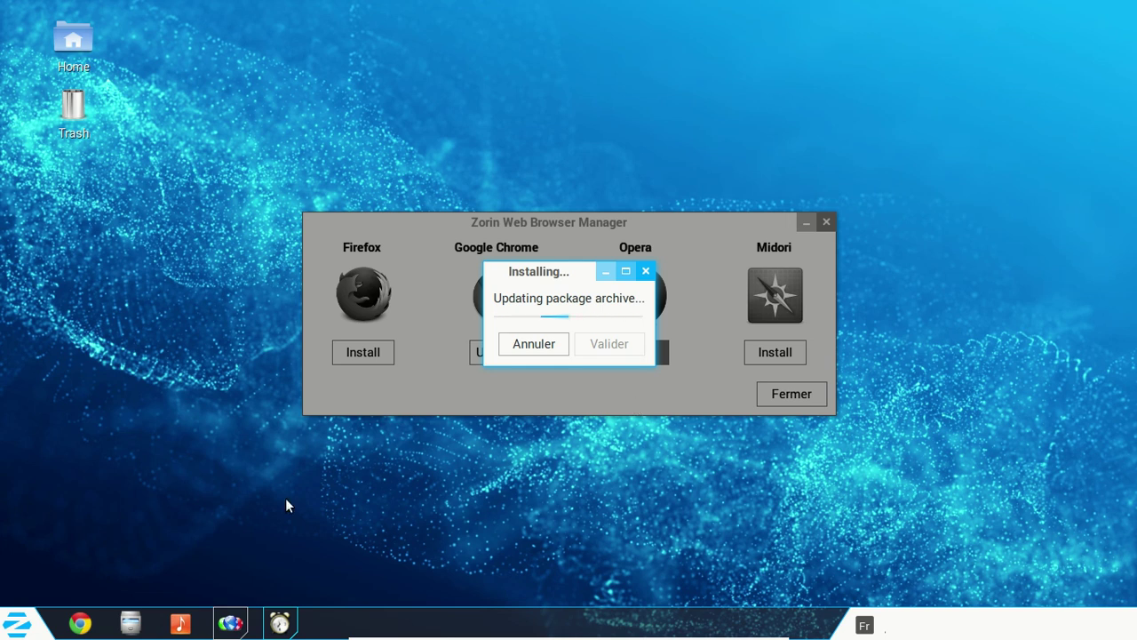
Step: Open the file manager, move its window to mid-screen, and view the version details in its À propos dialog
click(20, 623)
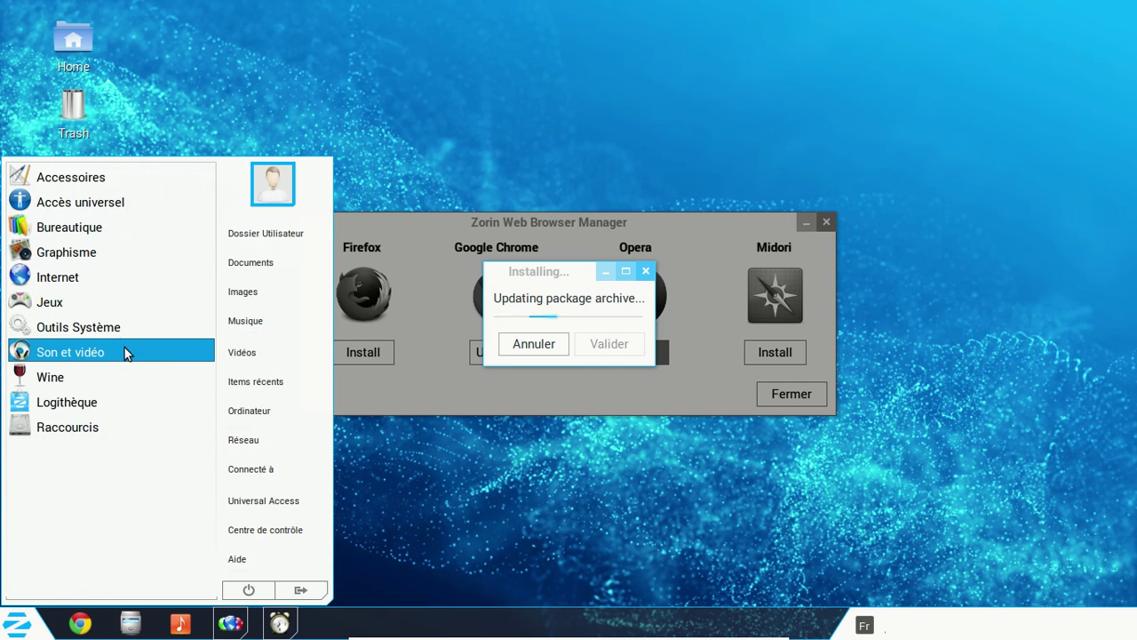
click(131, 625)
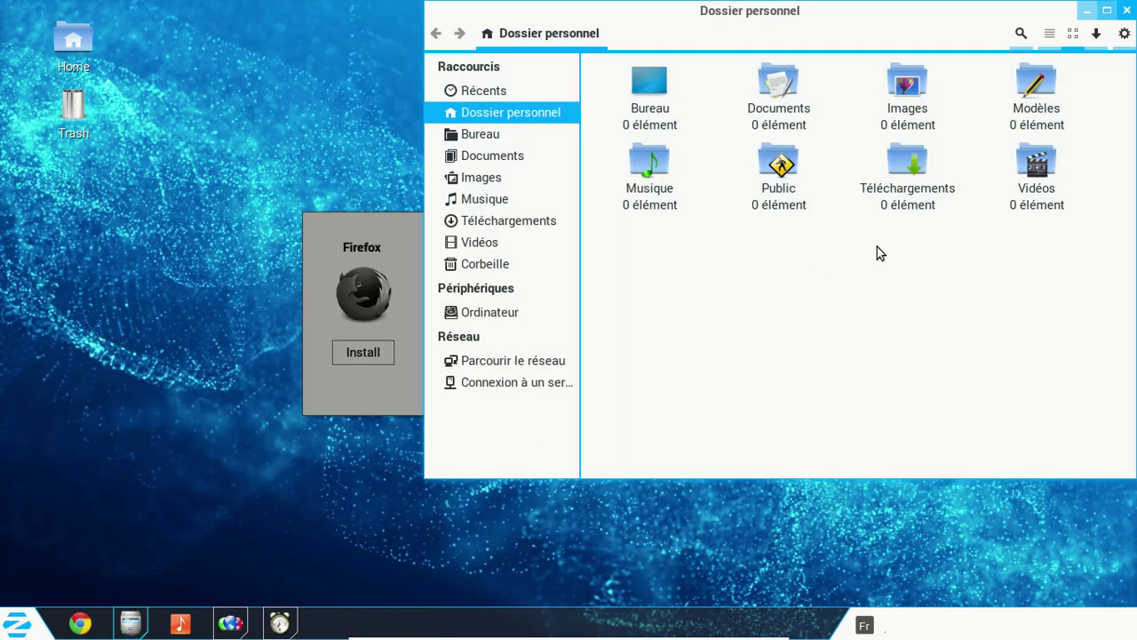
drag(873, 12, 671, 38)
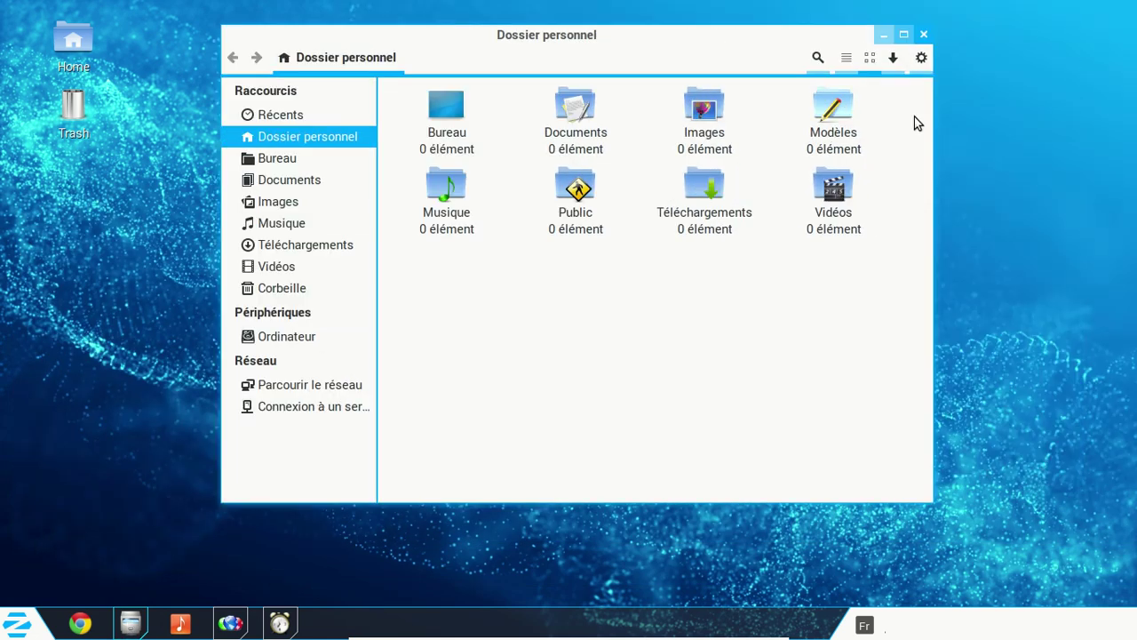
click(919, 58)
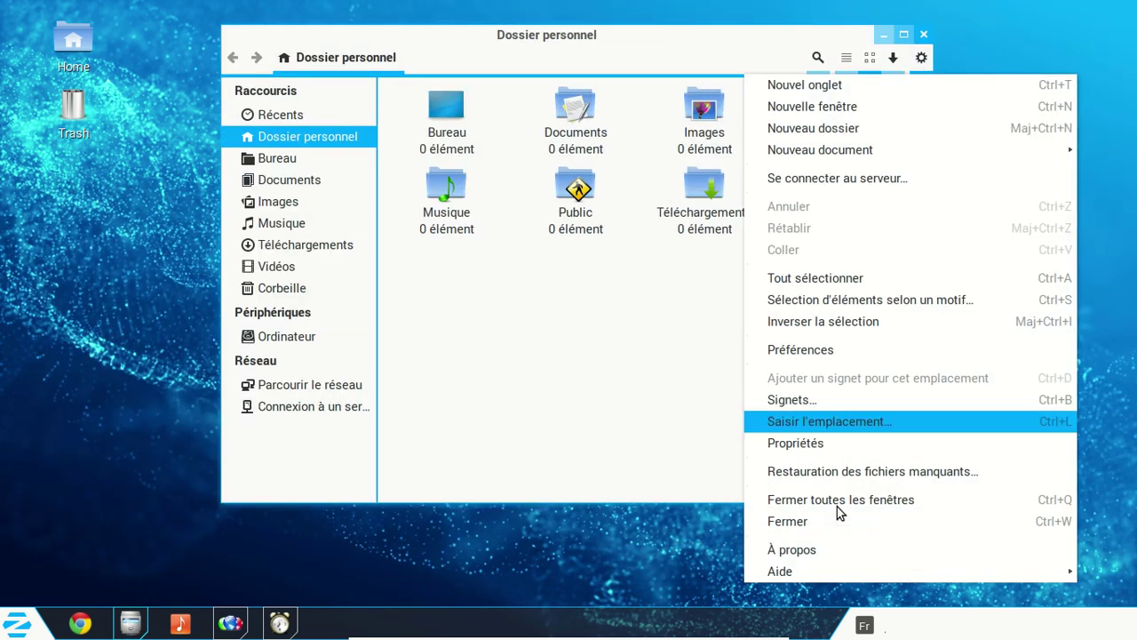
click(823, 551)
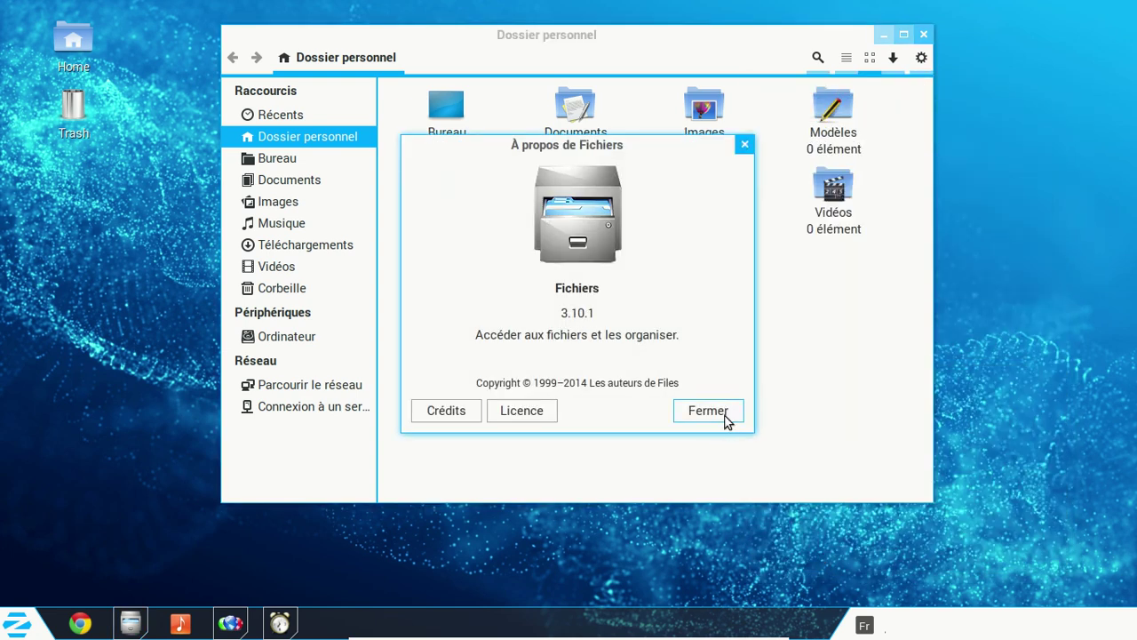
click(725, 416)
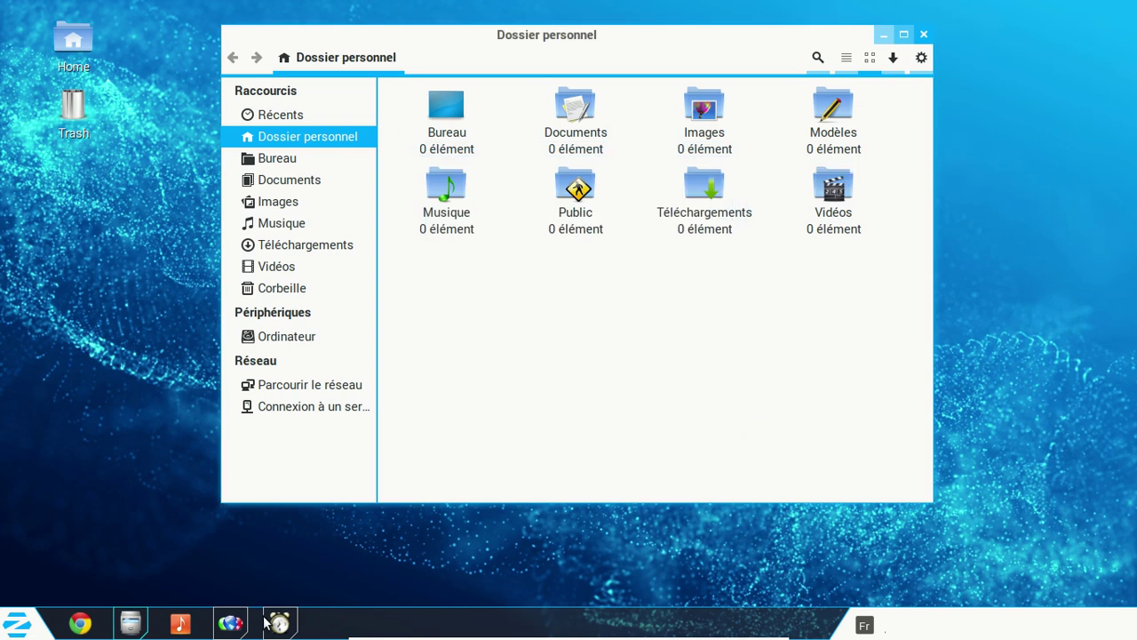
Step: Check the progress of the Opera installation and close the file manager window
mouse_move(277, 622)
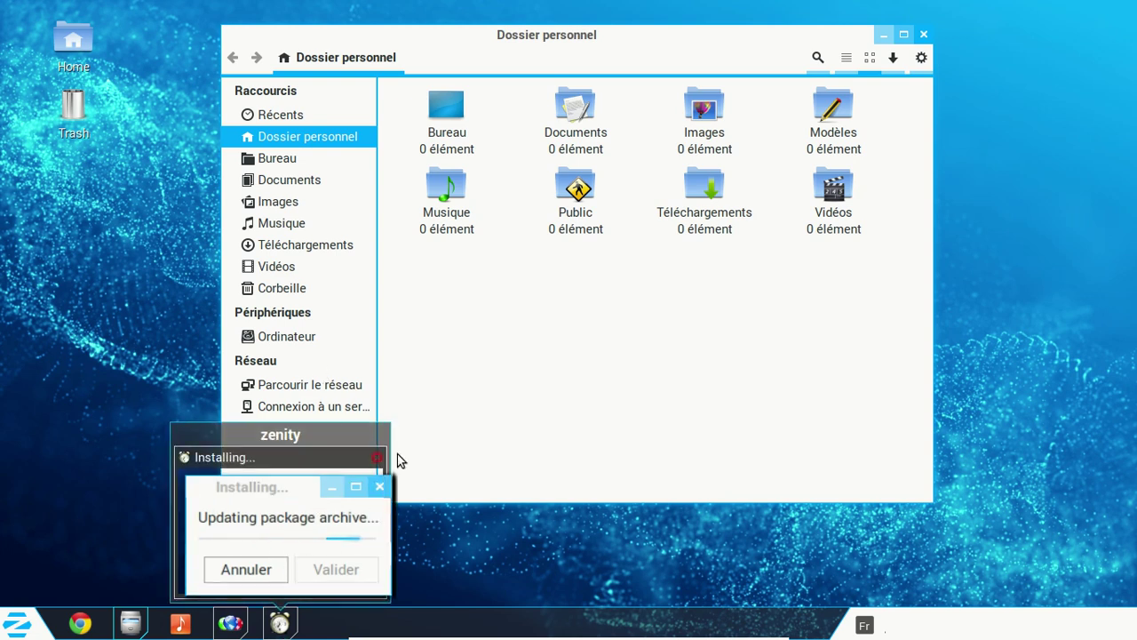
click(318, 451)
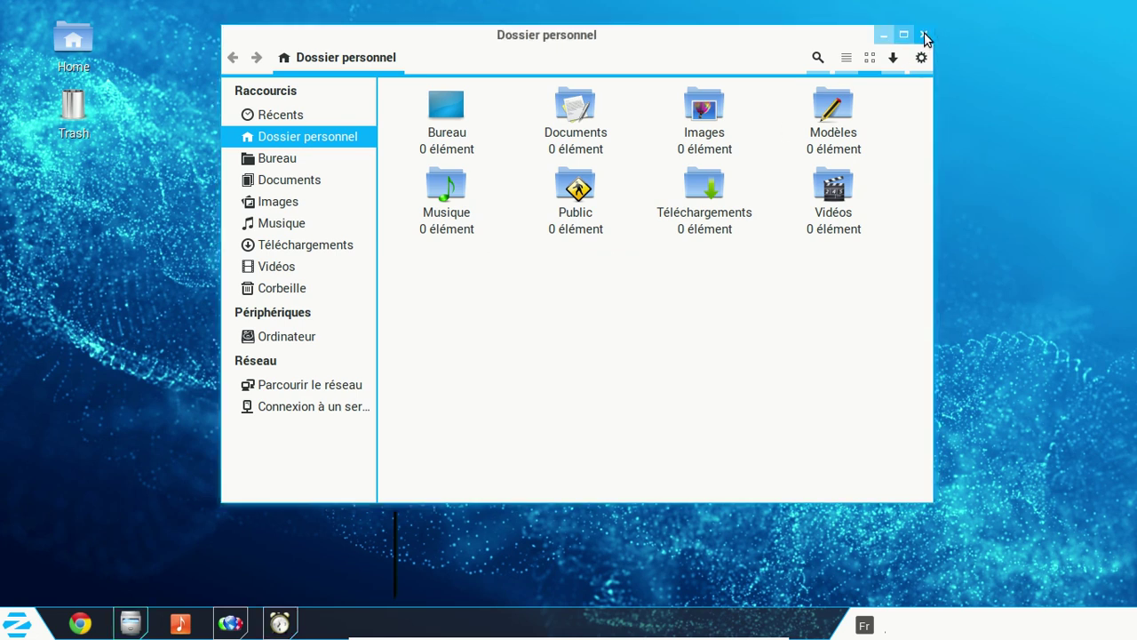
click(925, 35)
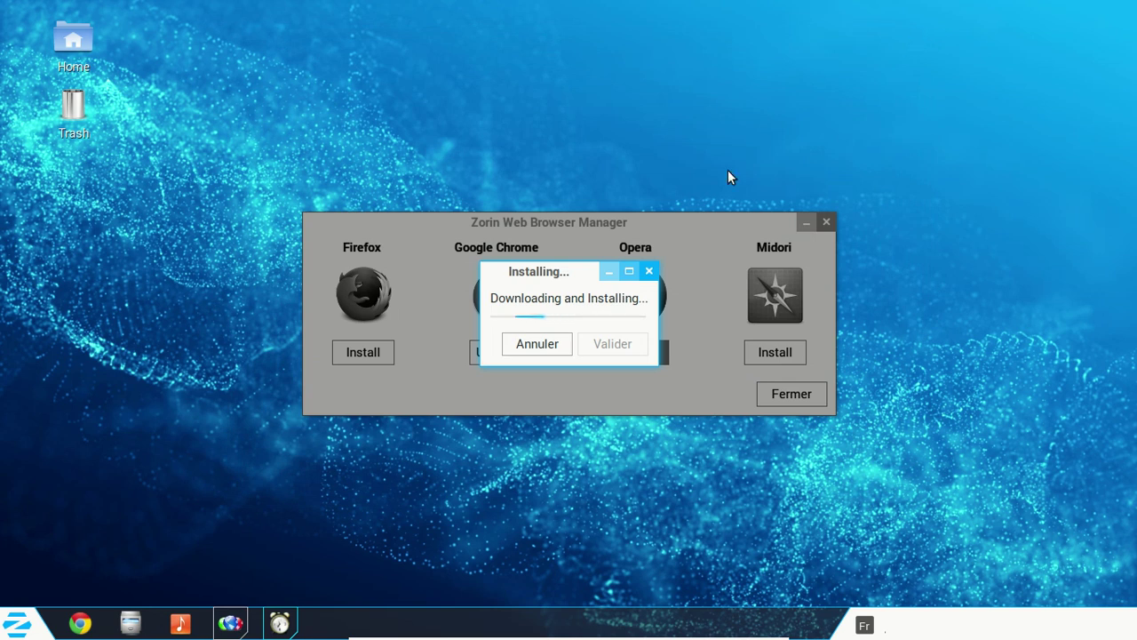
Step: Look through the Outils Système category again and return to the main category list
click(16, 625)
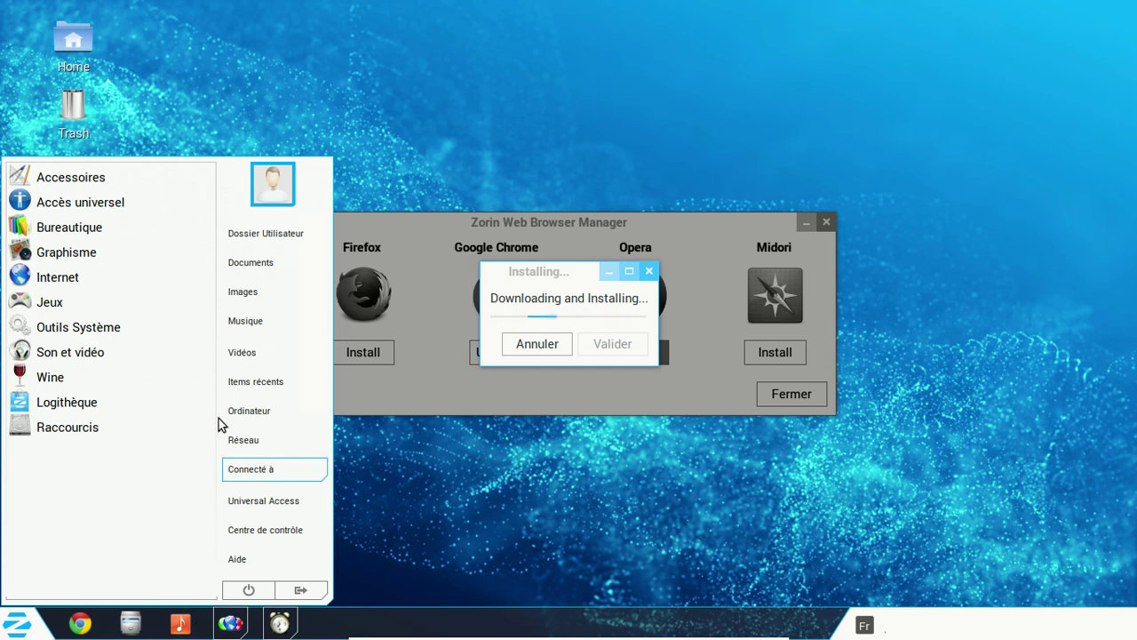
click(93, 330)
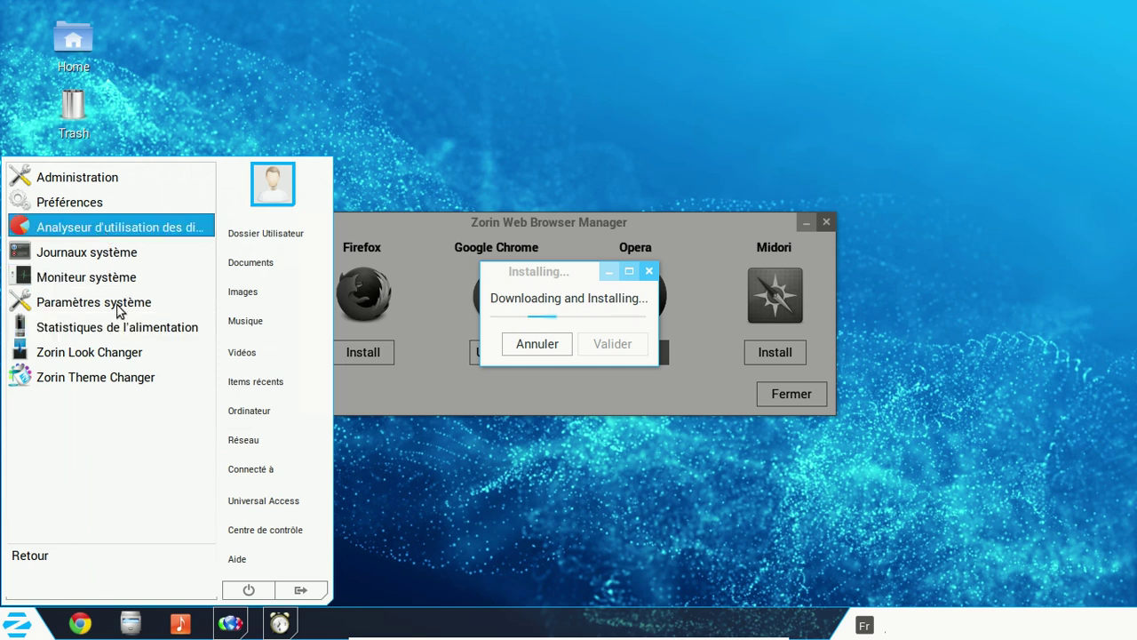
click(46, 553)
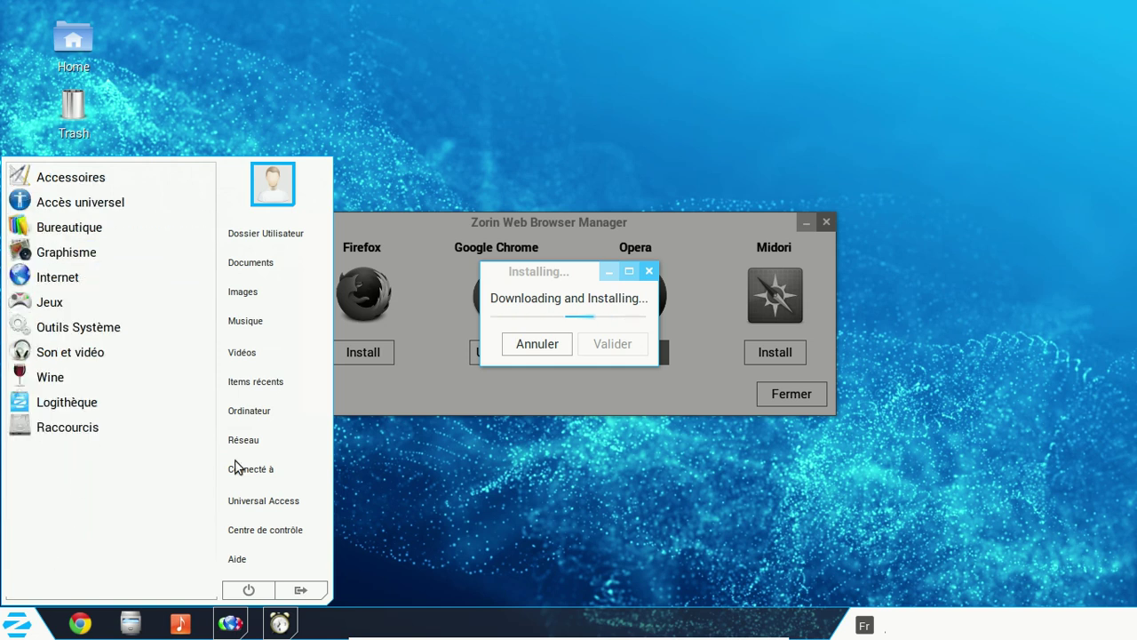
Step: Cancel the running Opera installation and open the Musique player
click(528, 349)
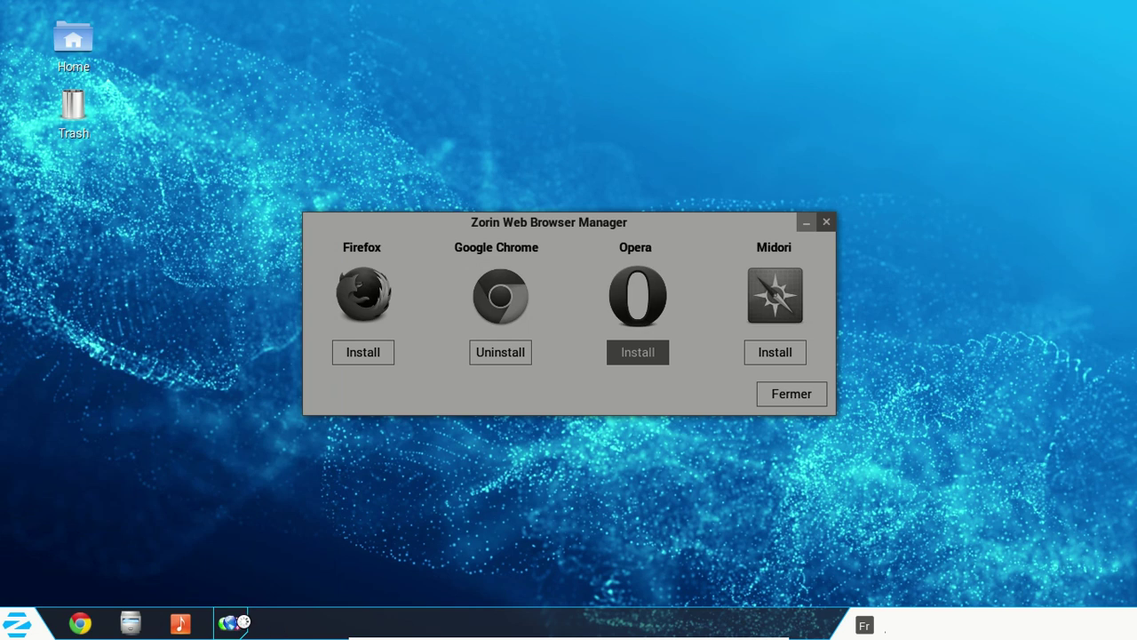
click(12, 628)
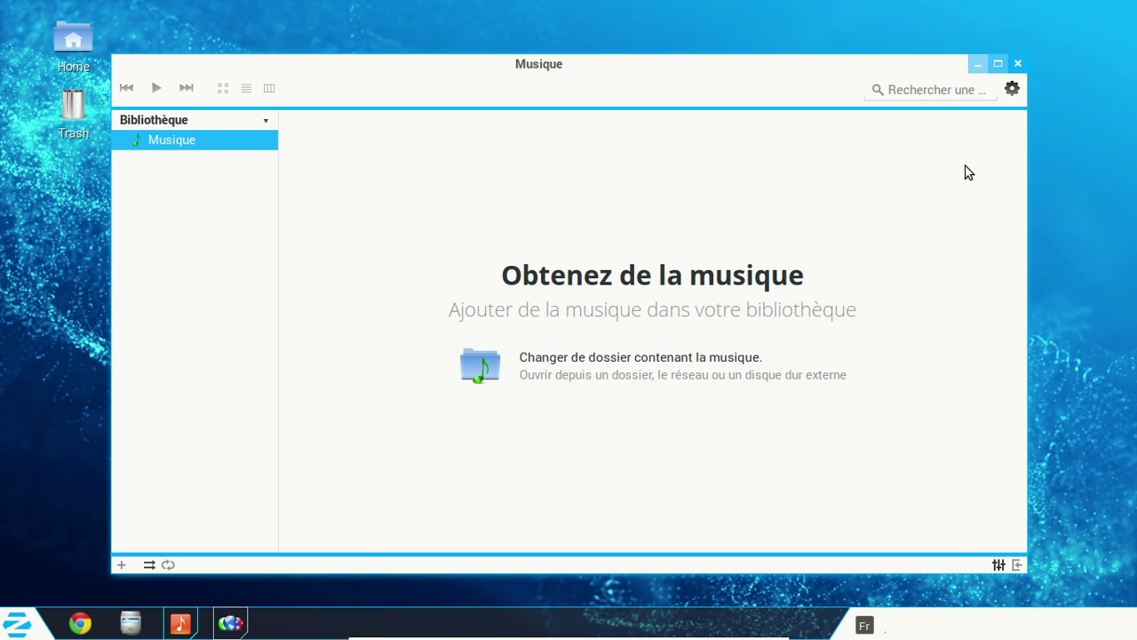
Step: View the version details in the Musique player's À propos dialog and close the player
click(1013, 90)
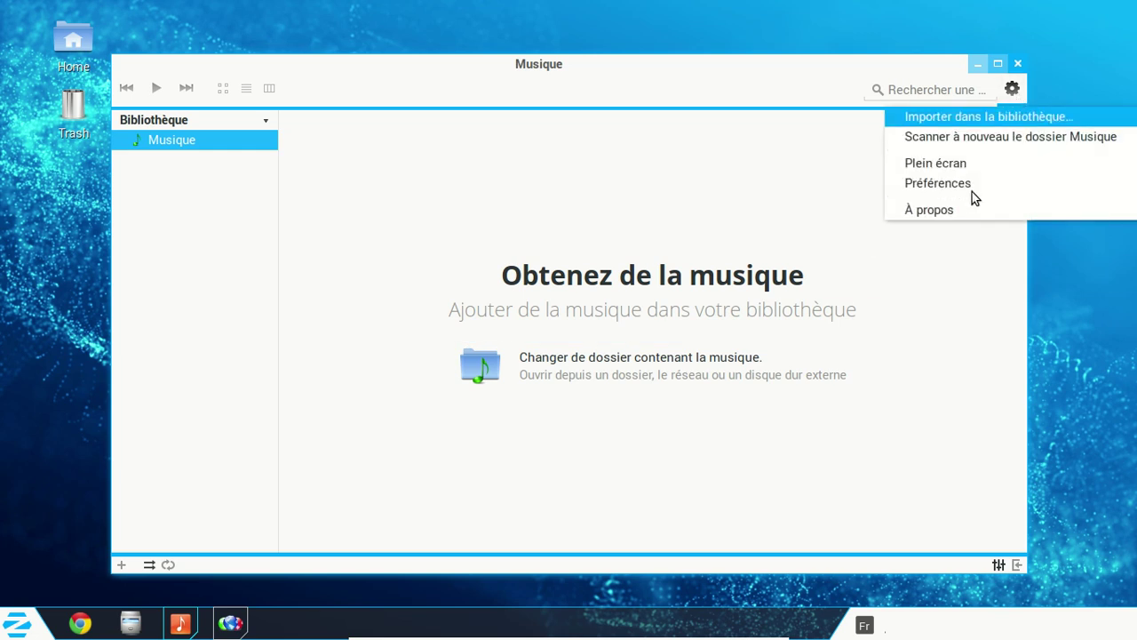
click(964, 209)
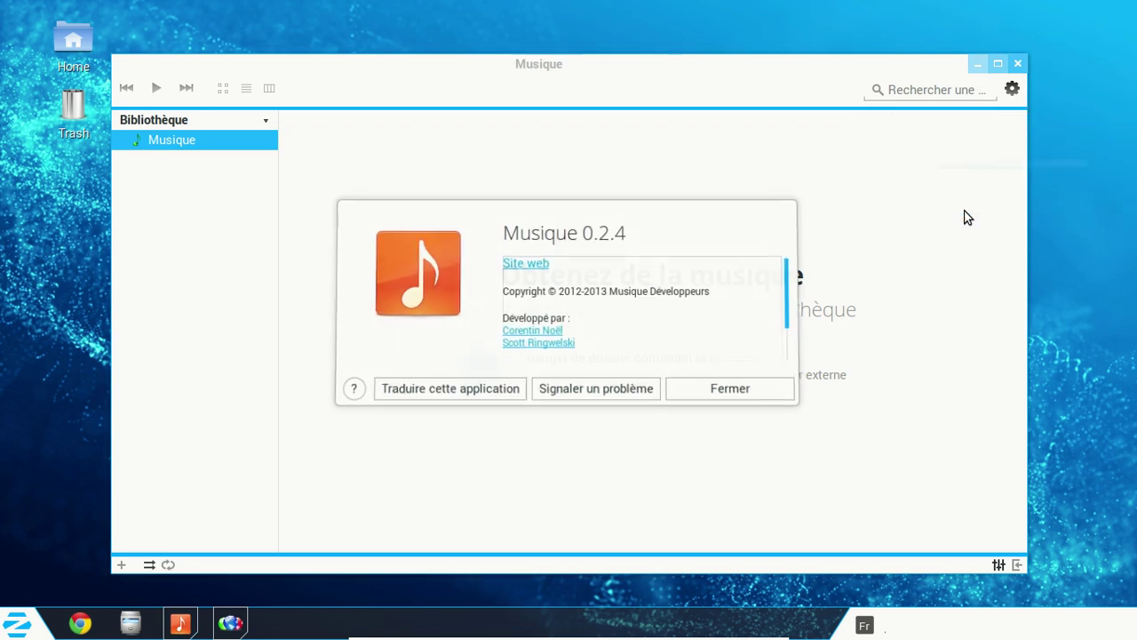
click(737, 392)
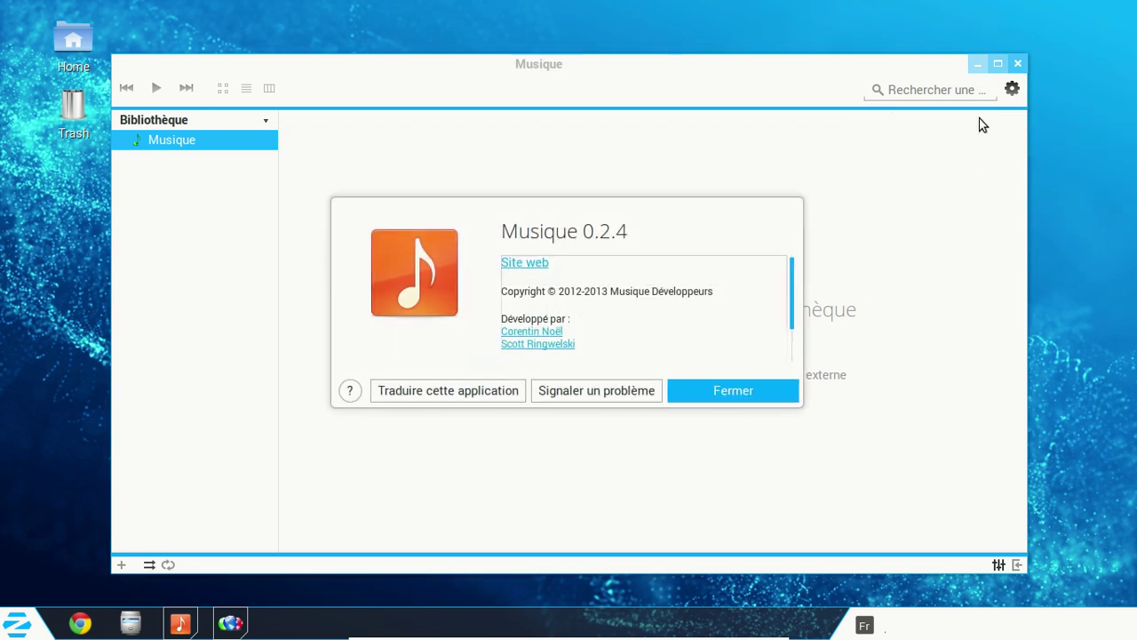
click(1018, 64)
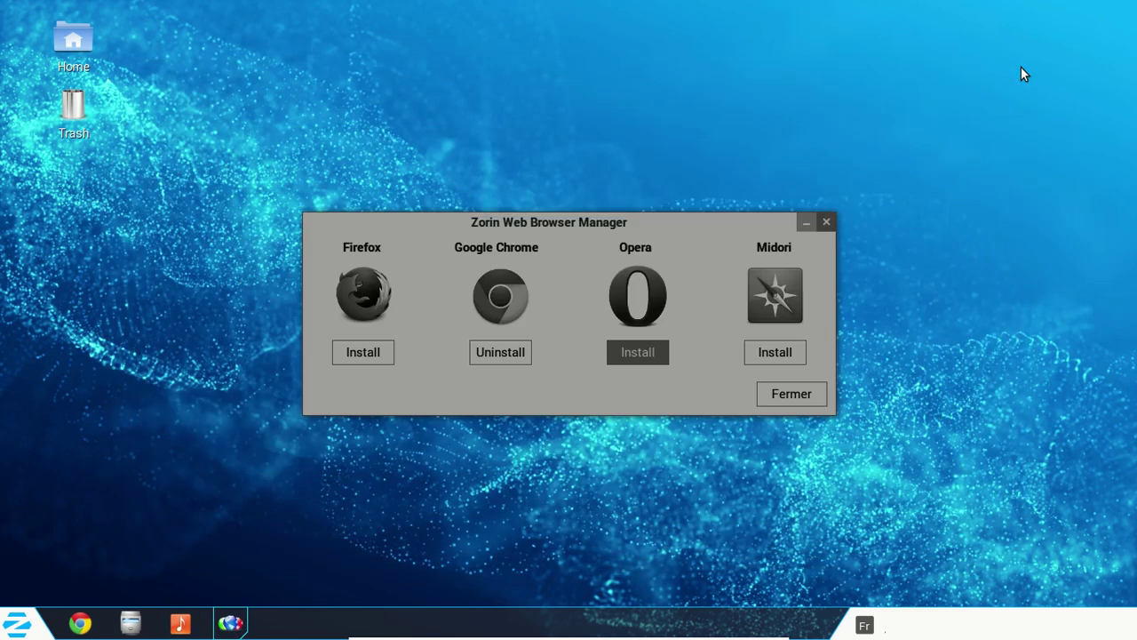
Step: Close the Zorin Web Browser Manager by forcing it to quit
click(826, 221)
right_click(233, 623)
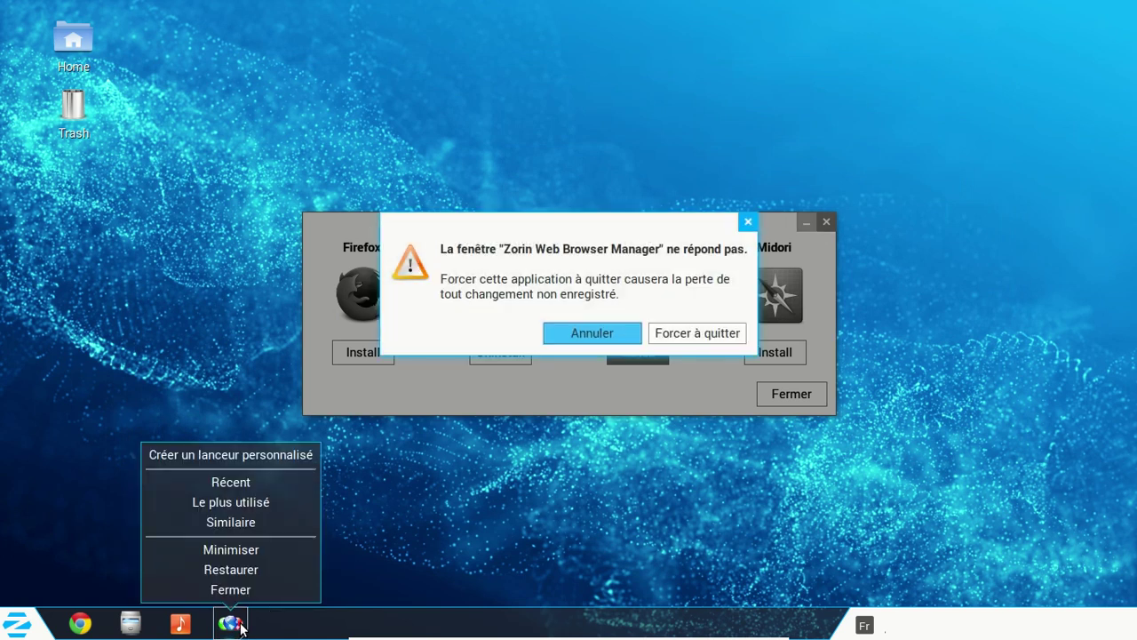
click(703, 336)
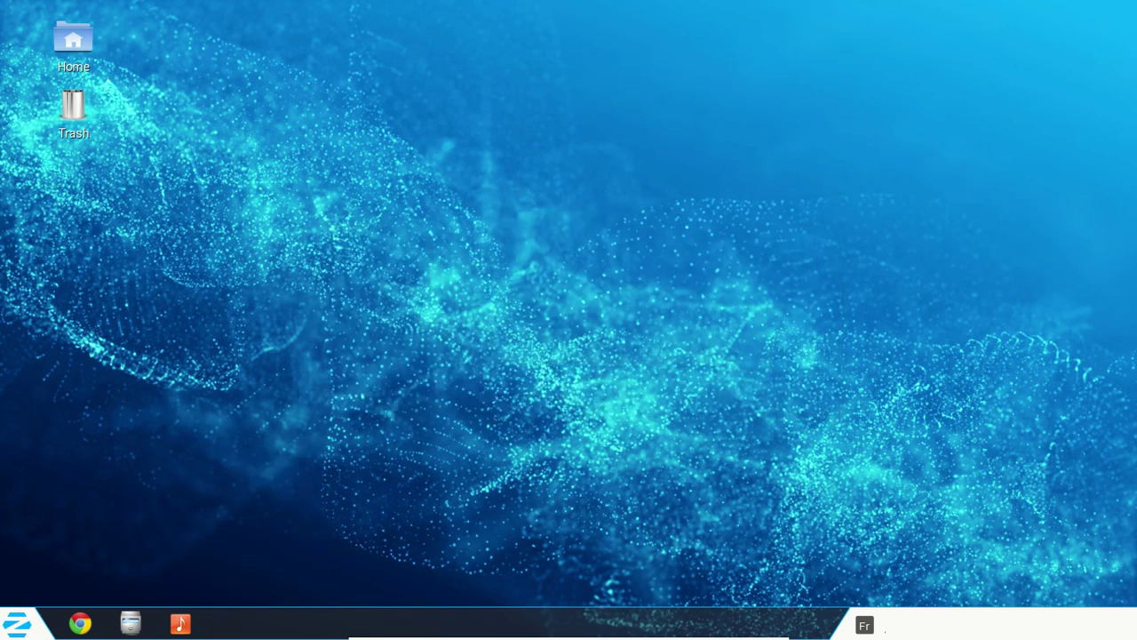
Step: Open Zorin Look Changer from the Outils Système category, view the available desktop looks, and close it without changing the look
click(32, 627)
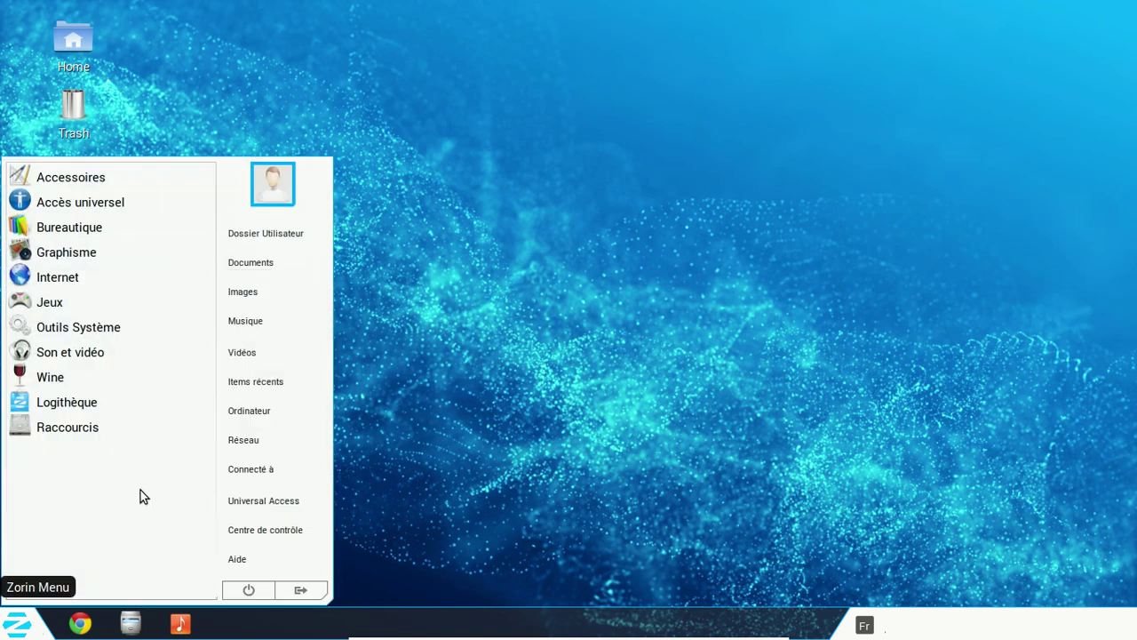
click(161, 327)
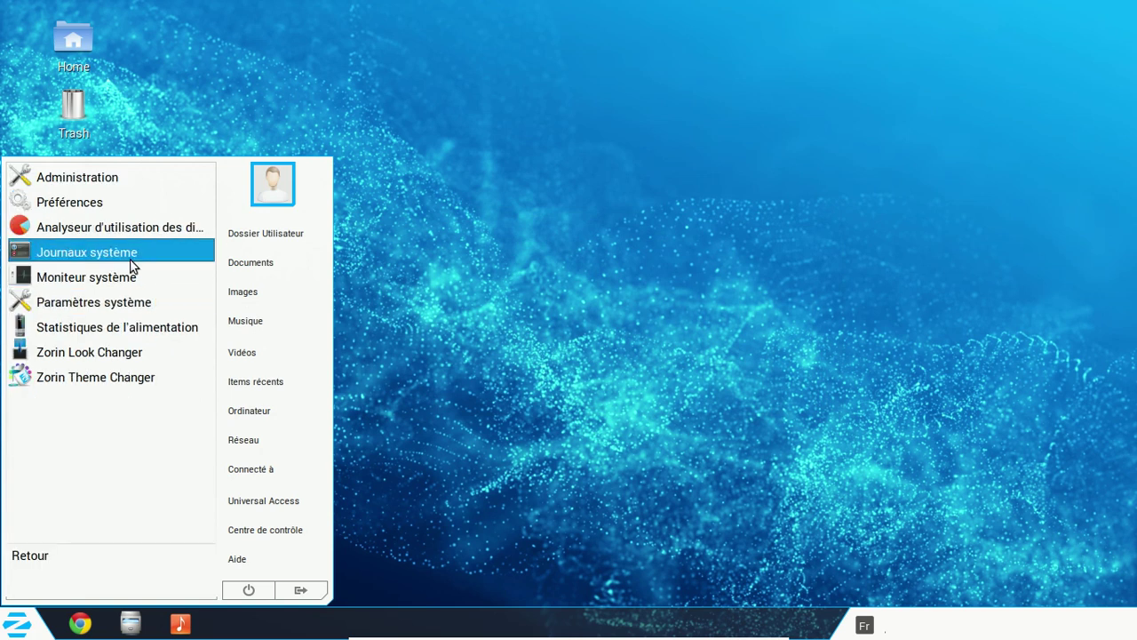
click(135, 353)
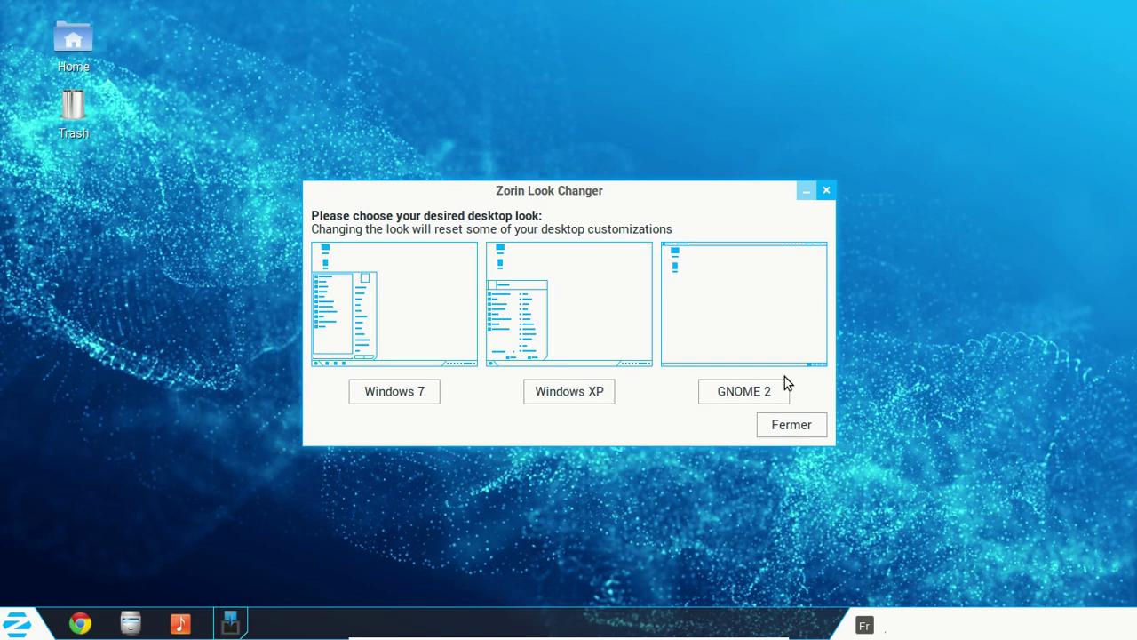
click(782, 425)
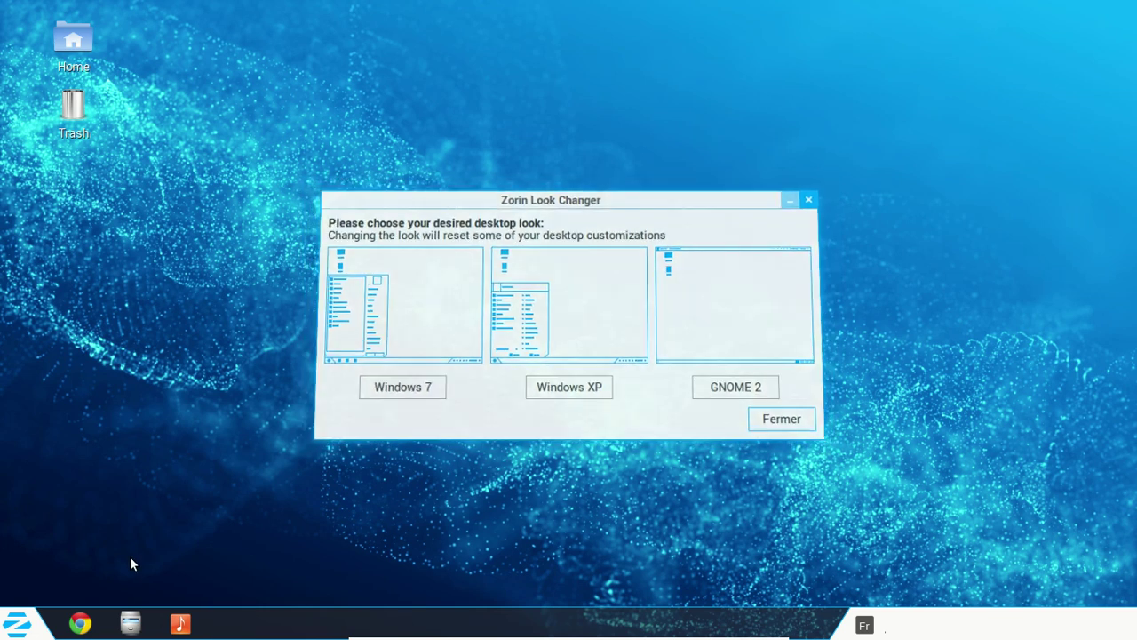
Step: Open Zorin Theme Changer from the Outils Système category and apply the Zorin Dark desktop theme
click(18, 626)
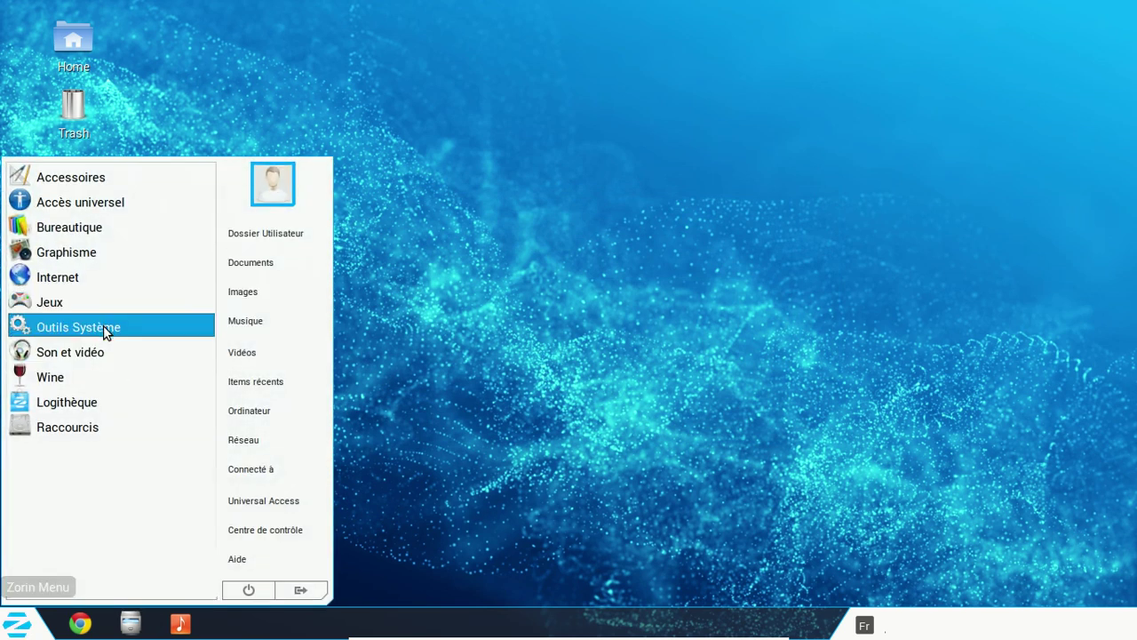
click(104, 326)
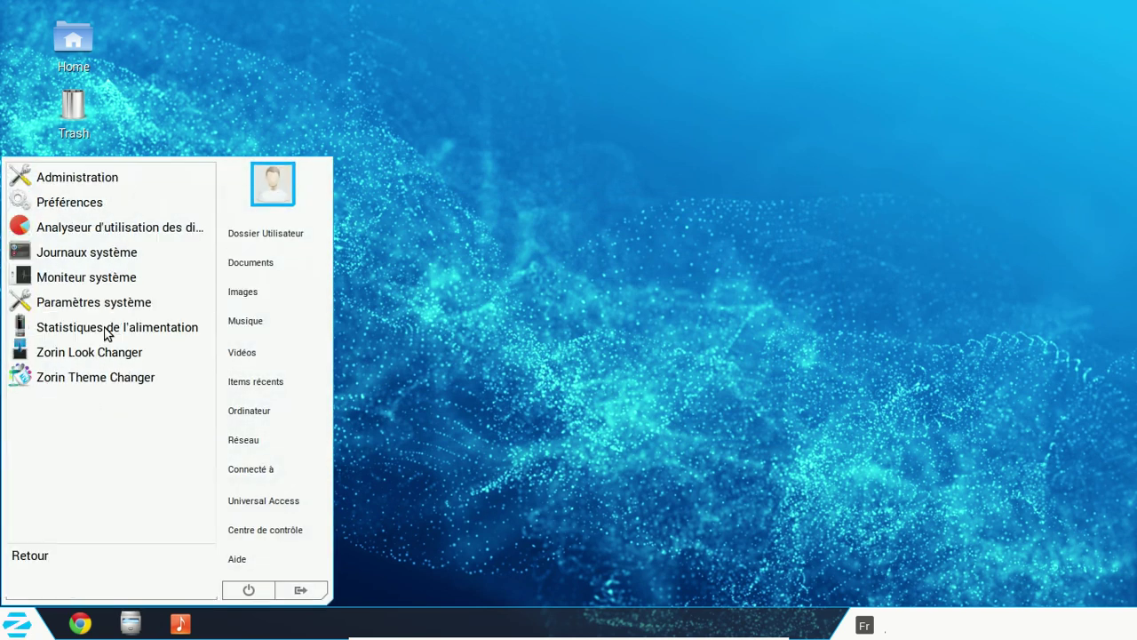
click(104, 378)
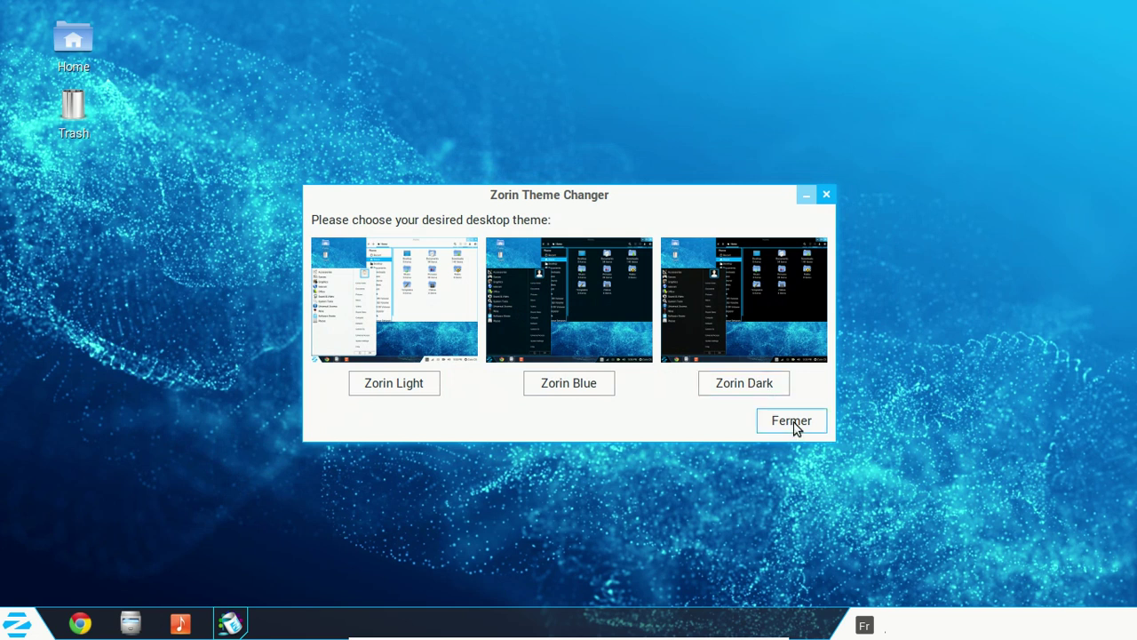
click(761, 384)
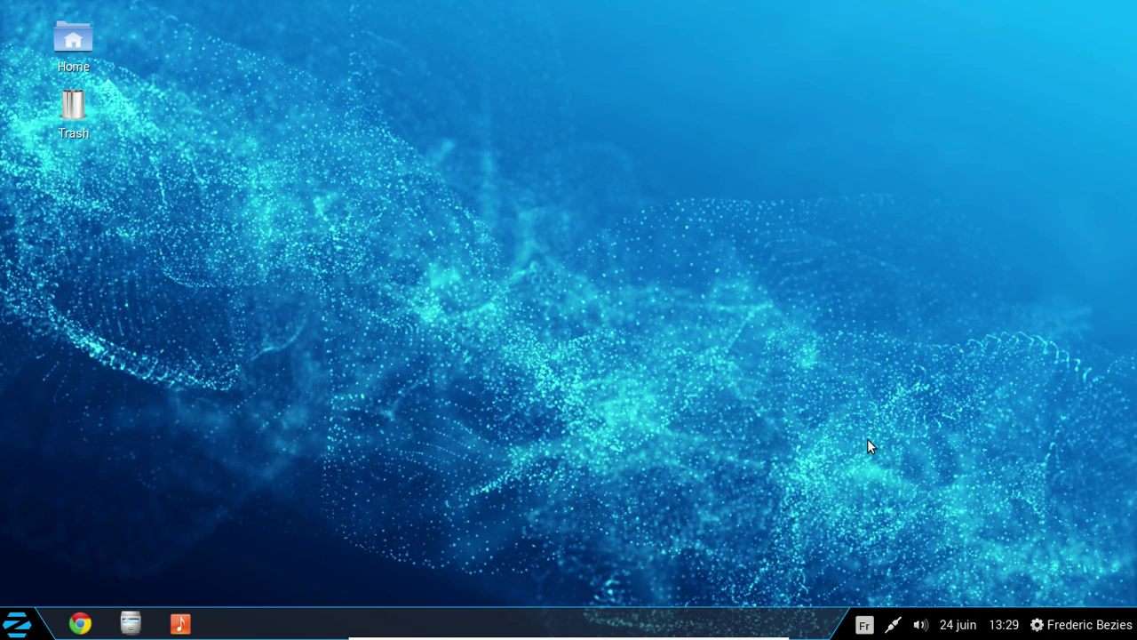
Step: View the power adapter details in Statistiques de l'alimentation and close the window
click(14, 622)
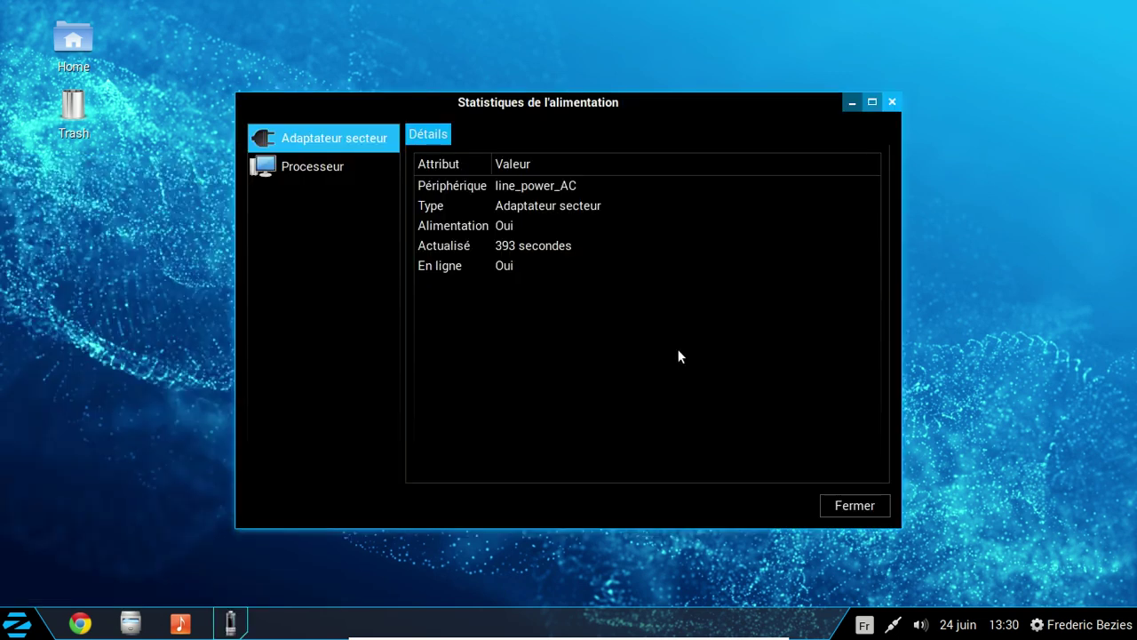
click(859, 506)
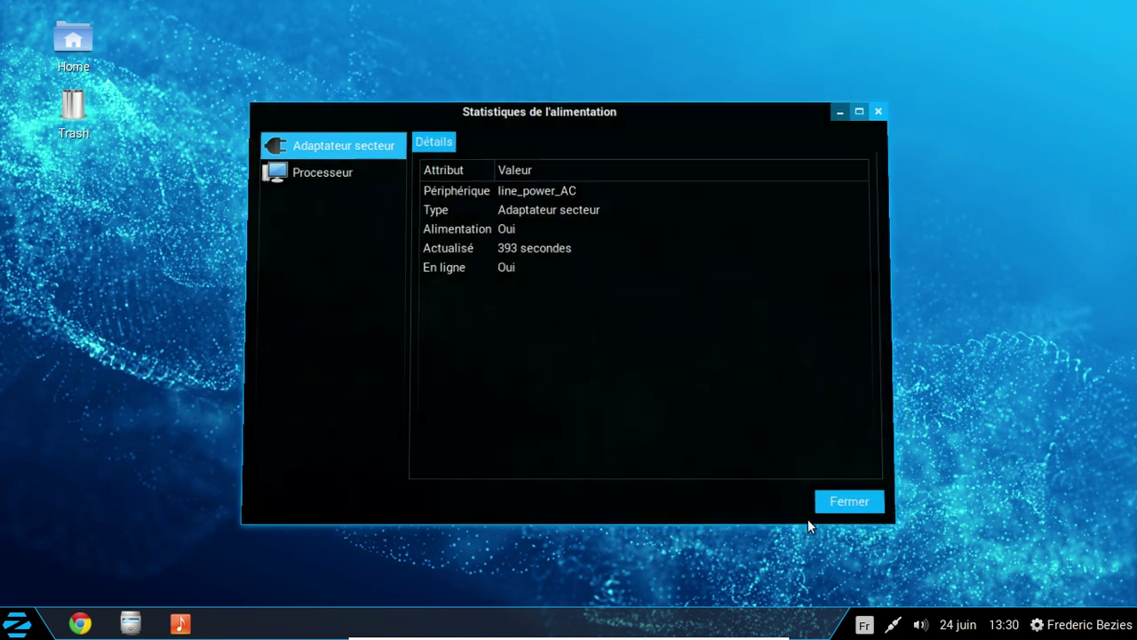
Step: Try to launch the Synaptic package manager from the Administration tools in Outils Système, authenticating with the account password
click(15, 628)
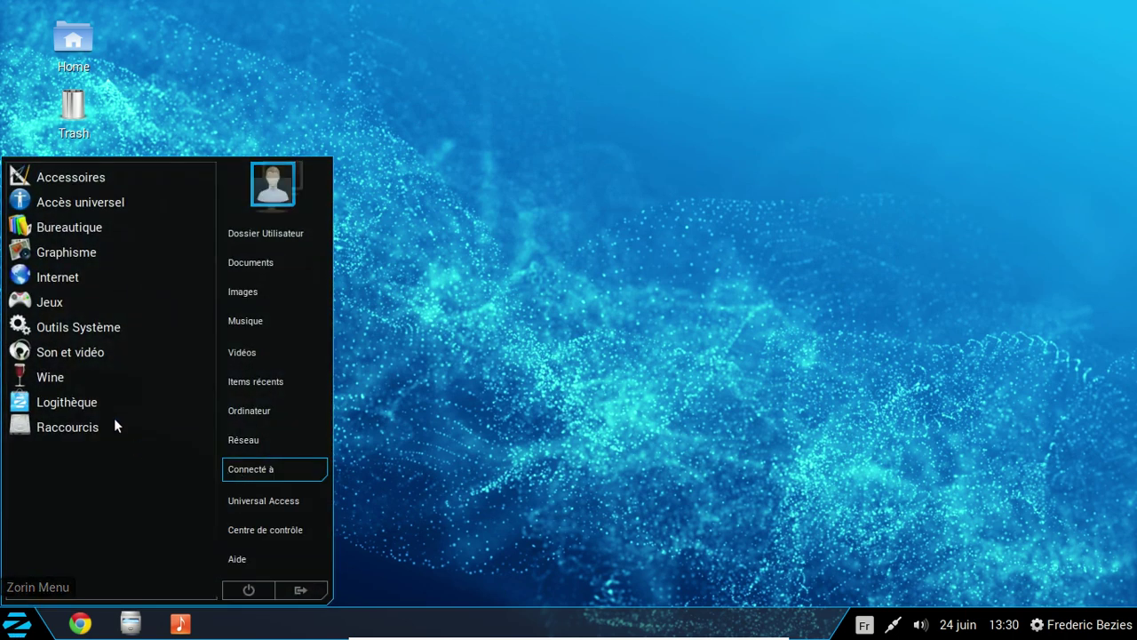
click(72, 330)
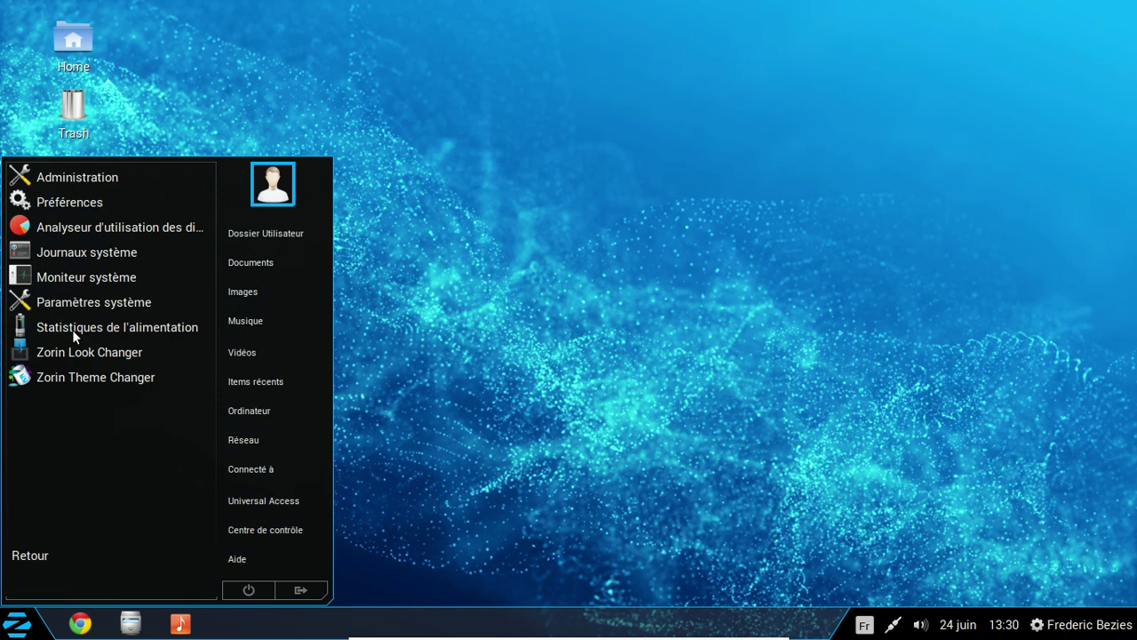
click(75, 183)
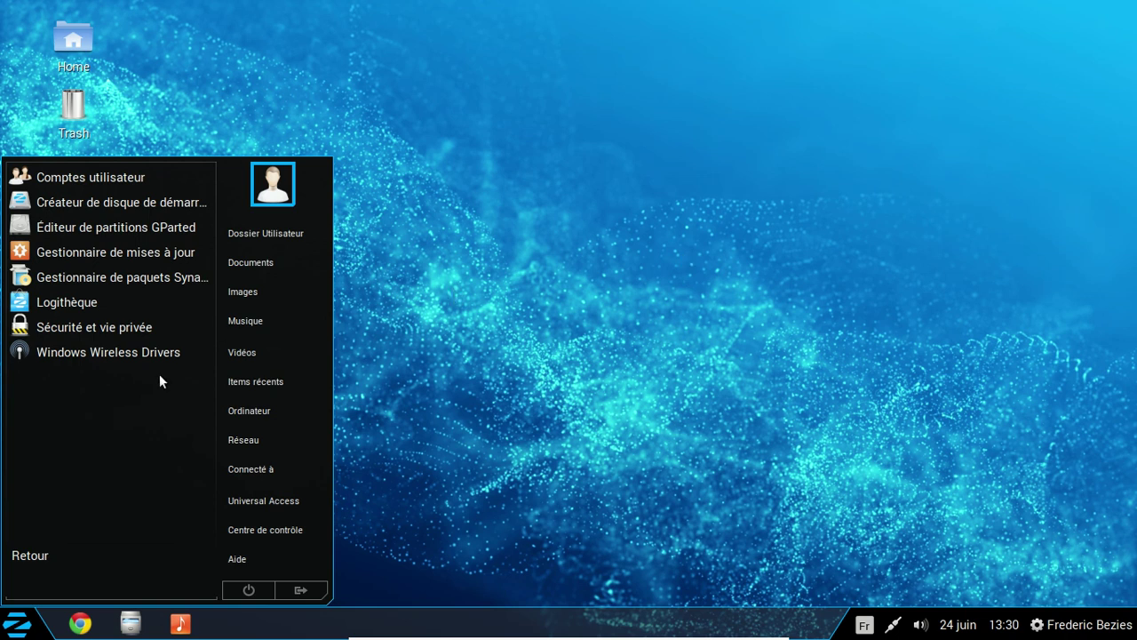
click(143, 277)
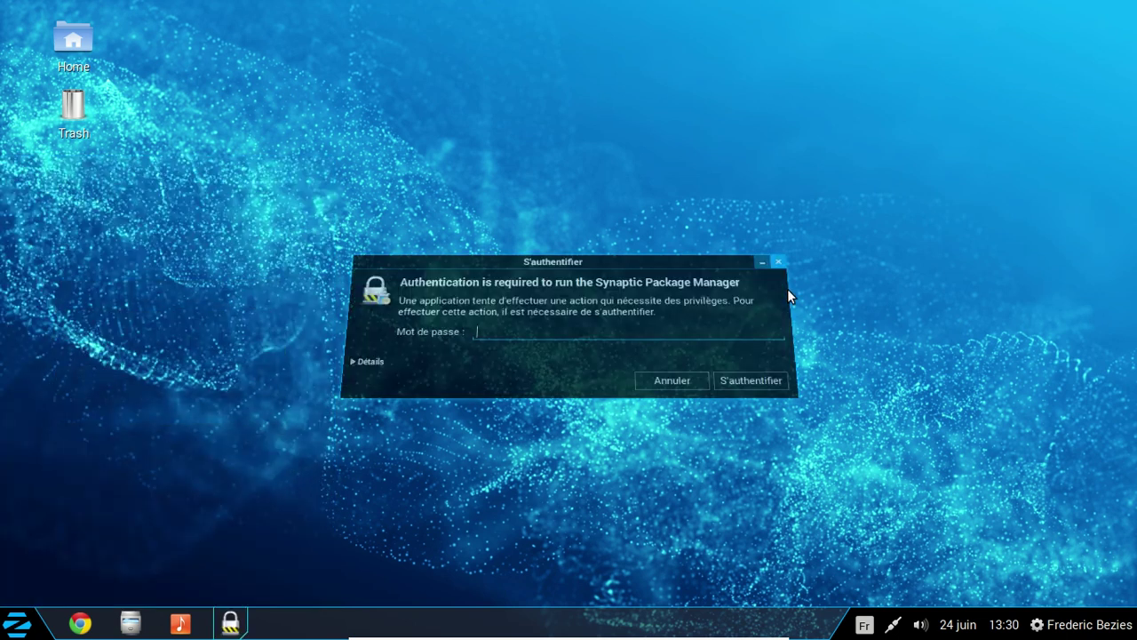
text(•••••••)
key(Return)
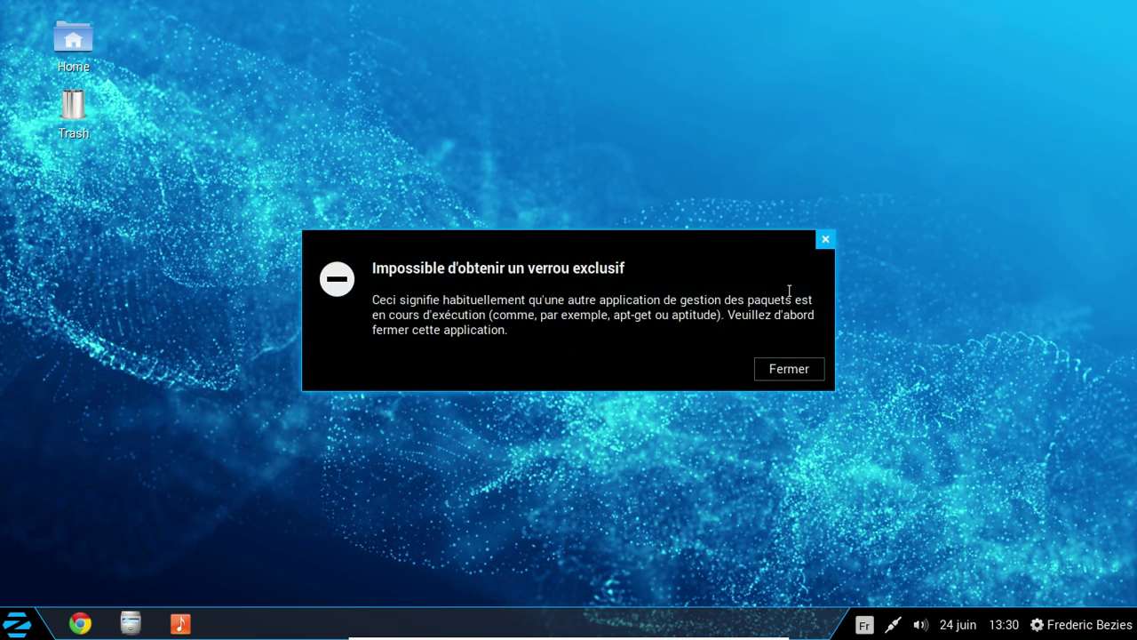
click(786, 369)
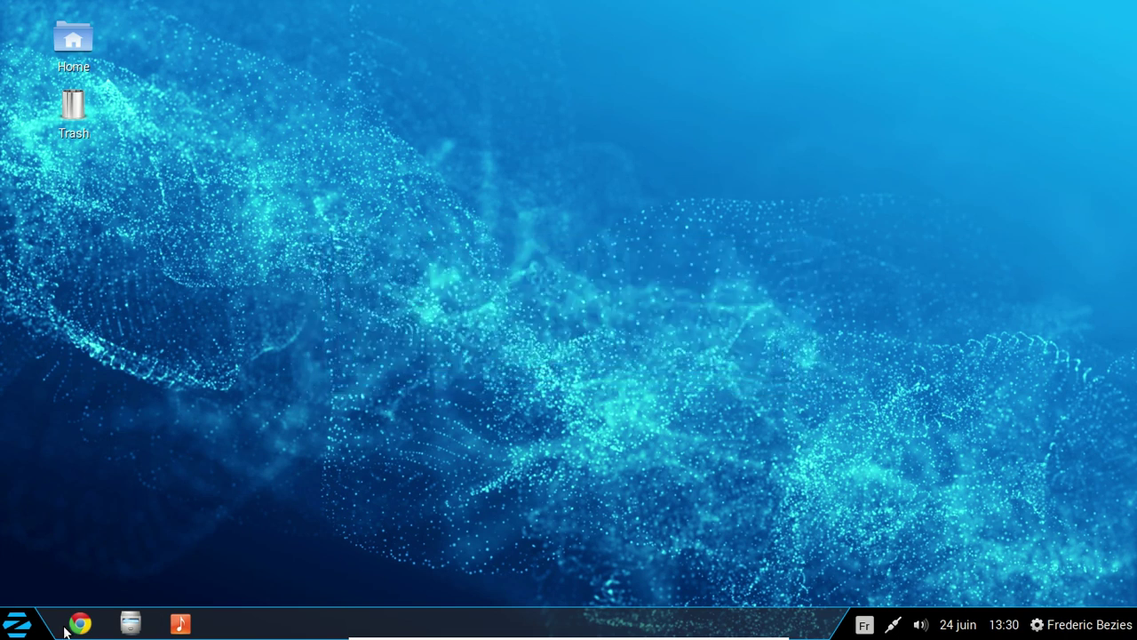
Step: Dismiss the Opera installation notice and launch Opera from the Internet category, accepting its license agreement
click(12, 626)
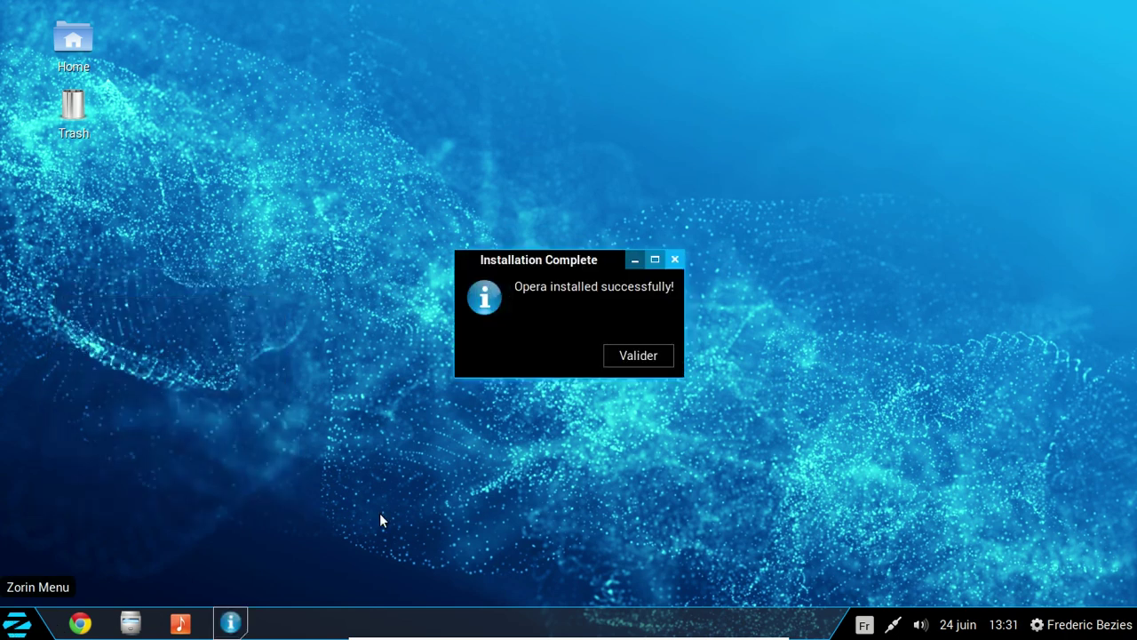
click(658, 357)
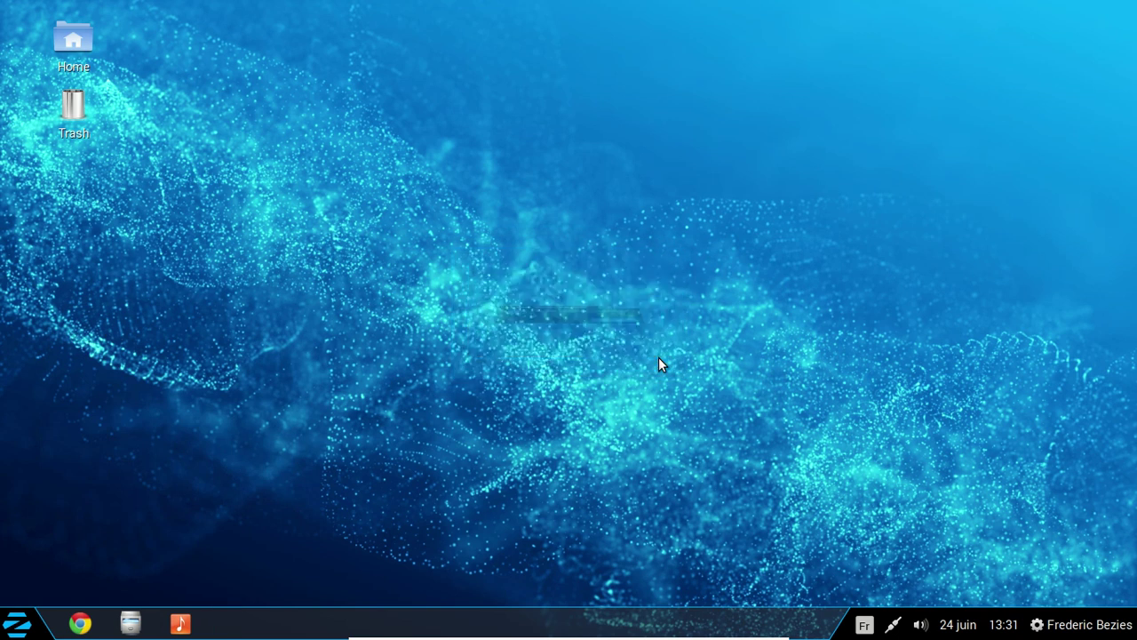
click(17, 628)
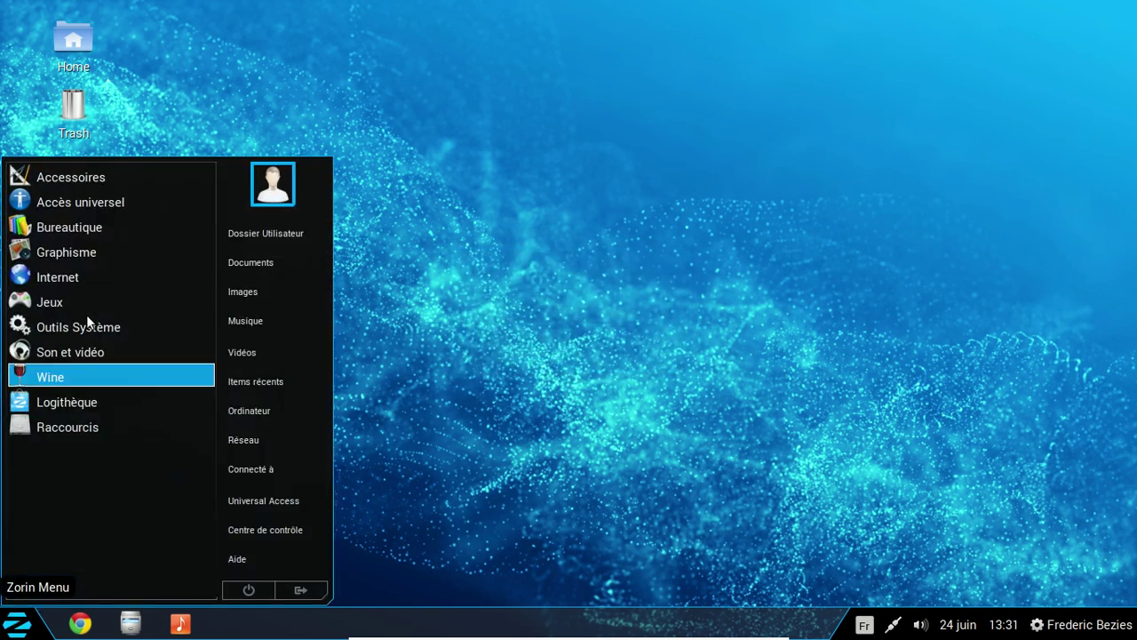
click(75, 279)
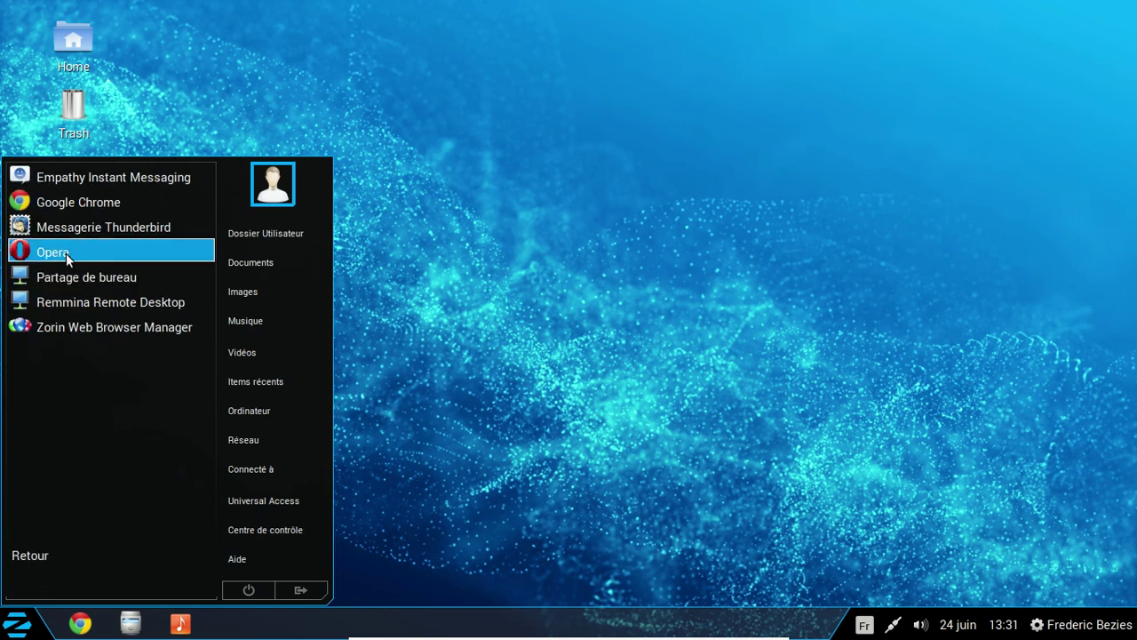
click(66, 254)
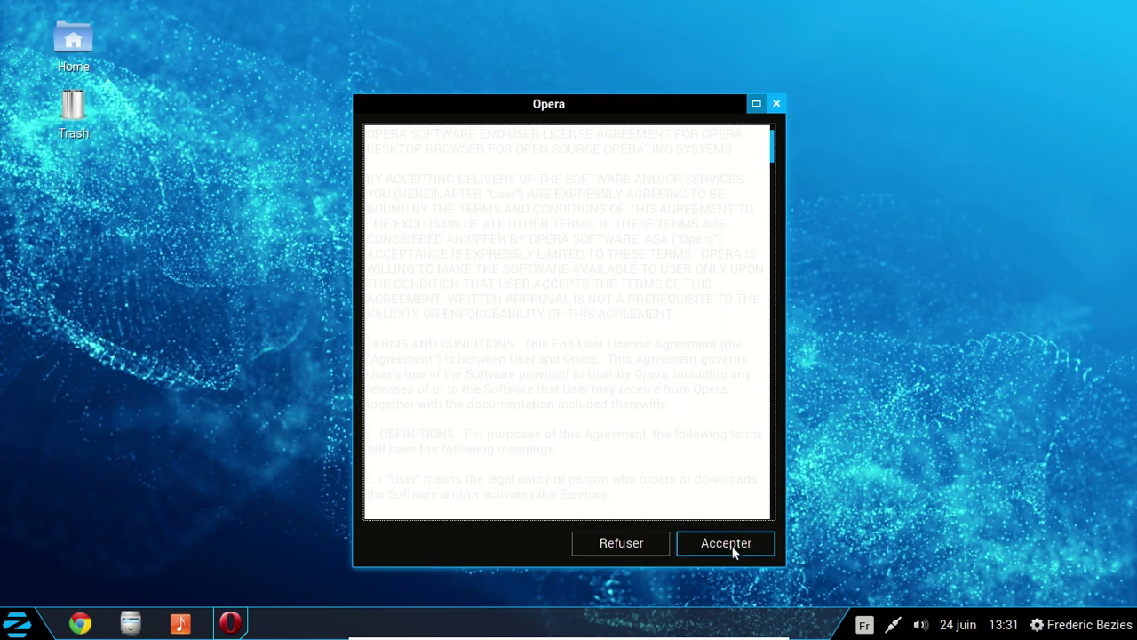
click(733, 544)
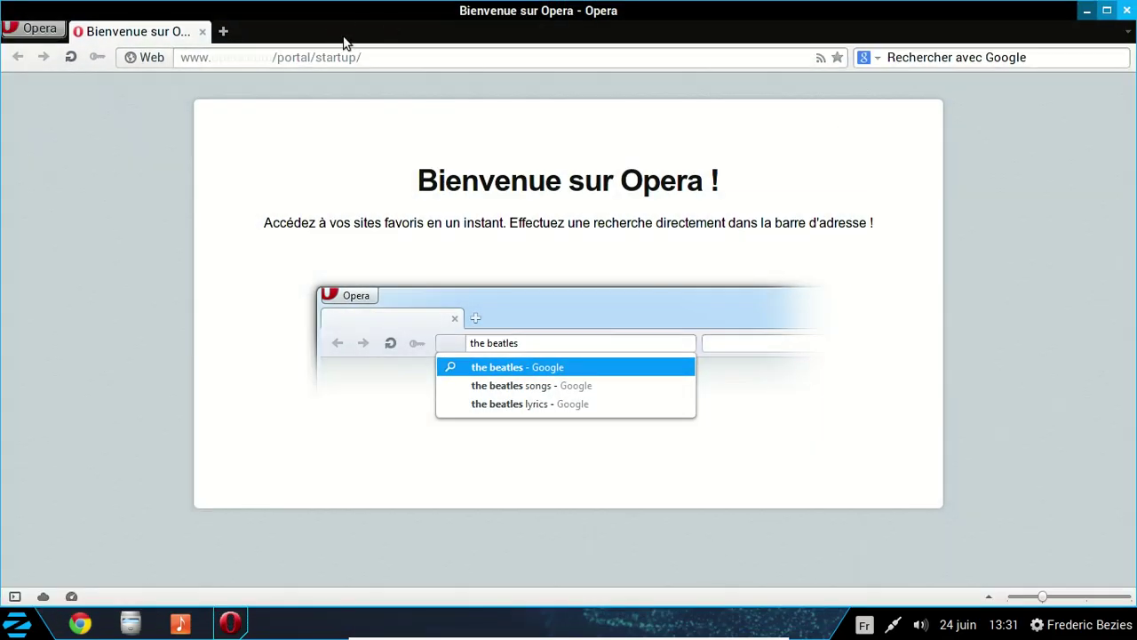
Step: View Opera's version information on its À propos d'Opera page and close that tab
click(44, 29)
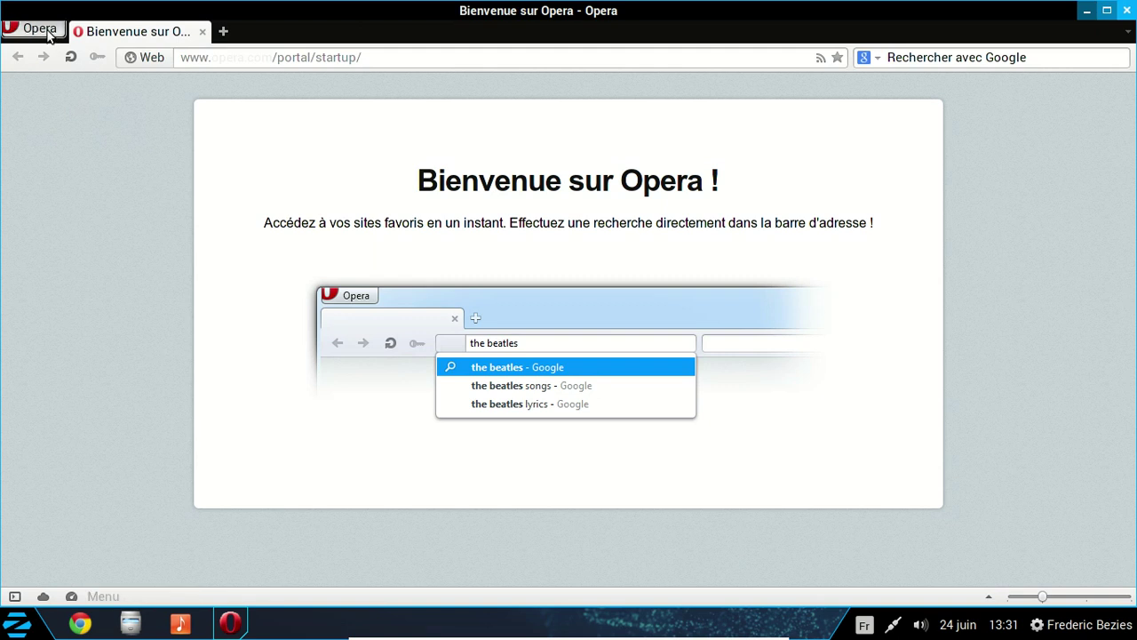
mouse_move(260, 322)
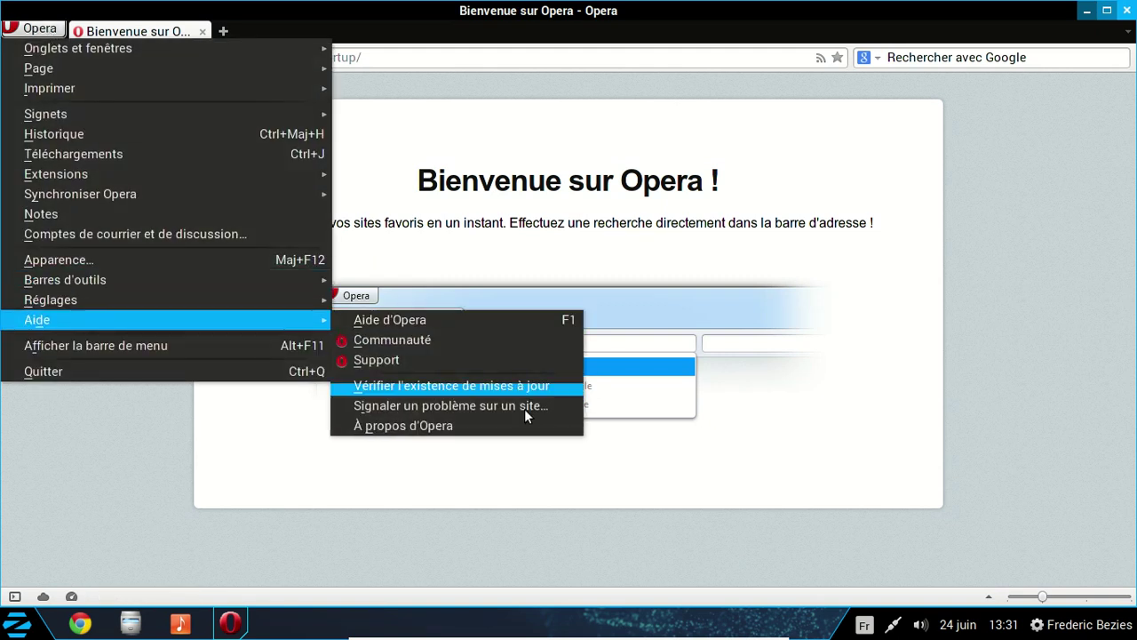
click(510, 429)
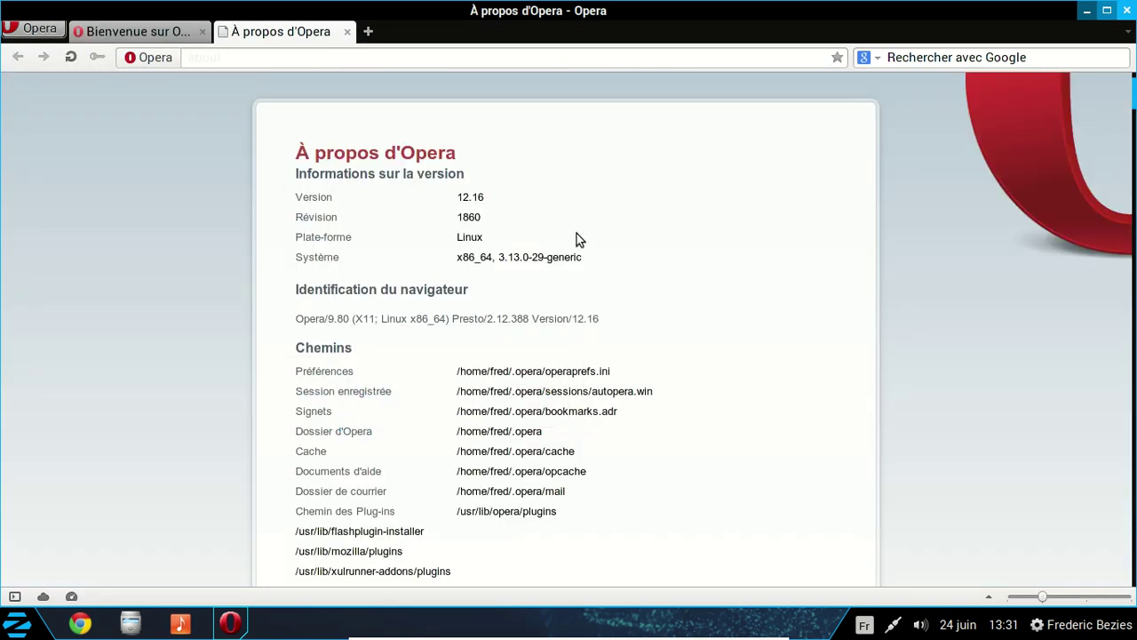
click(346, 31)
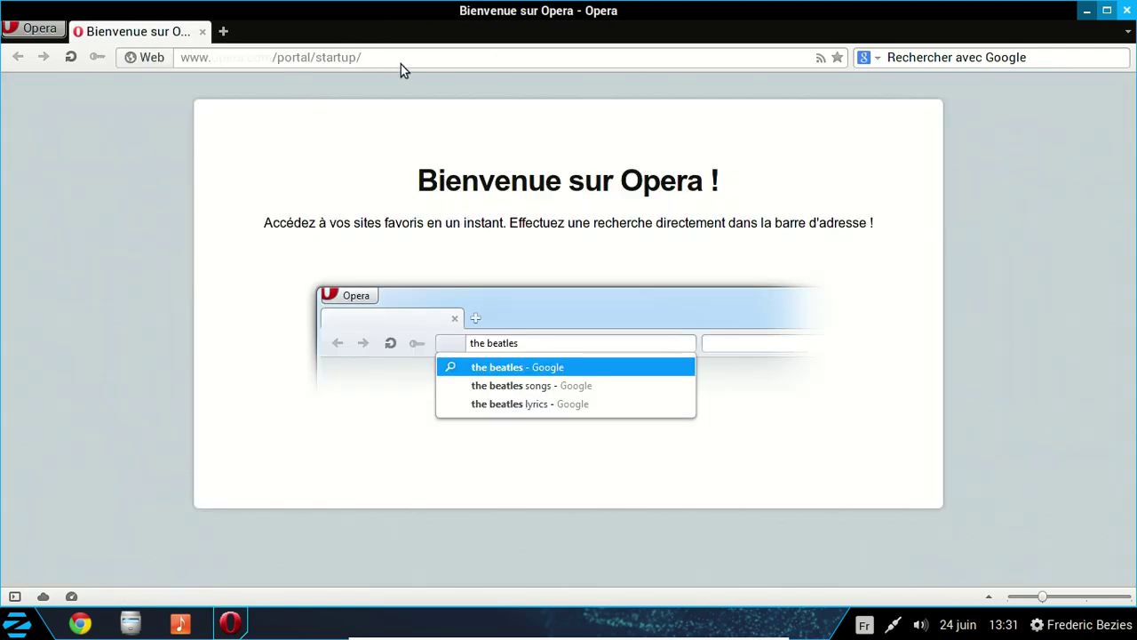
click(396, 57)
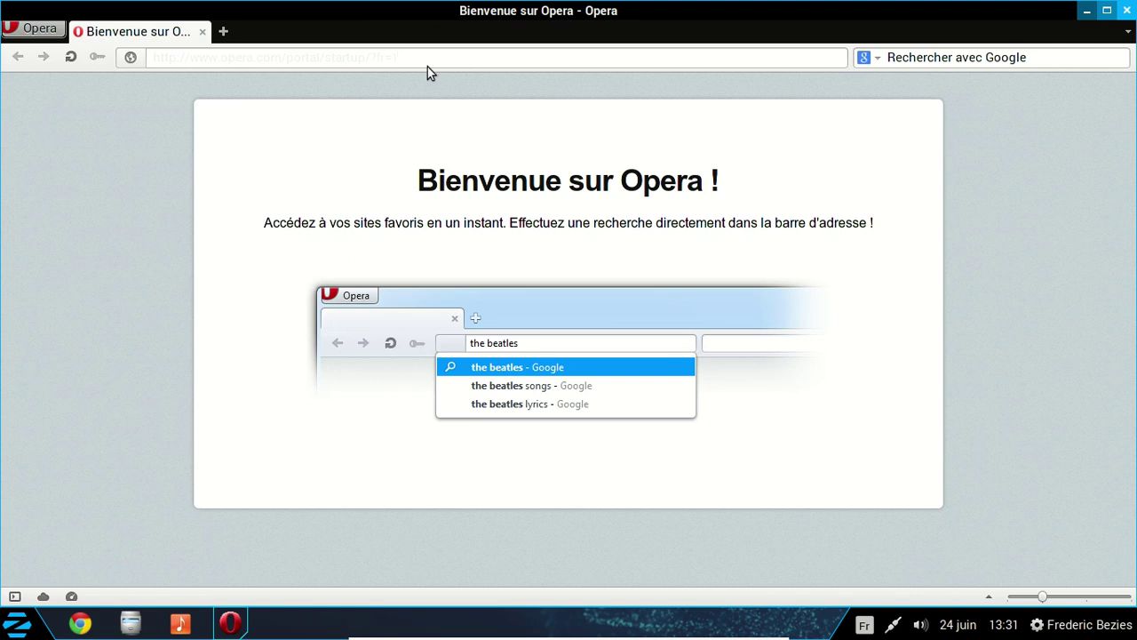
key(BackSpace)
key(BackSpace)
key(BackSpace)
key(BackSpace)
key(BackSpace)
key(BackSpace)
key(BackSpace)
key(BackSpace)
key(BackSpace)
key(BackSpace)
key(BackSpace)
key(BackSpace)
key(BackSpace)
key(BackSpace)
key(BackSpace)
key(BackSpace)
key(BackSpace)
key(BackSpace)
key(BackSpace)
key(BackSpace)
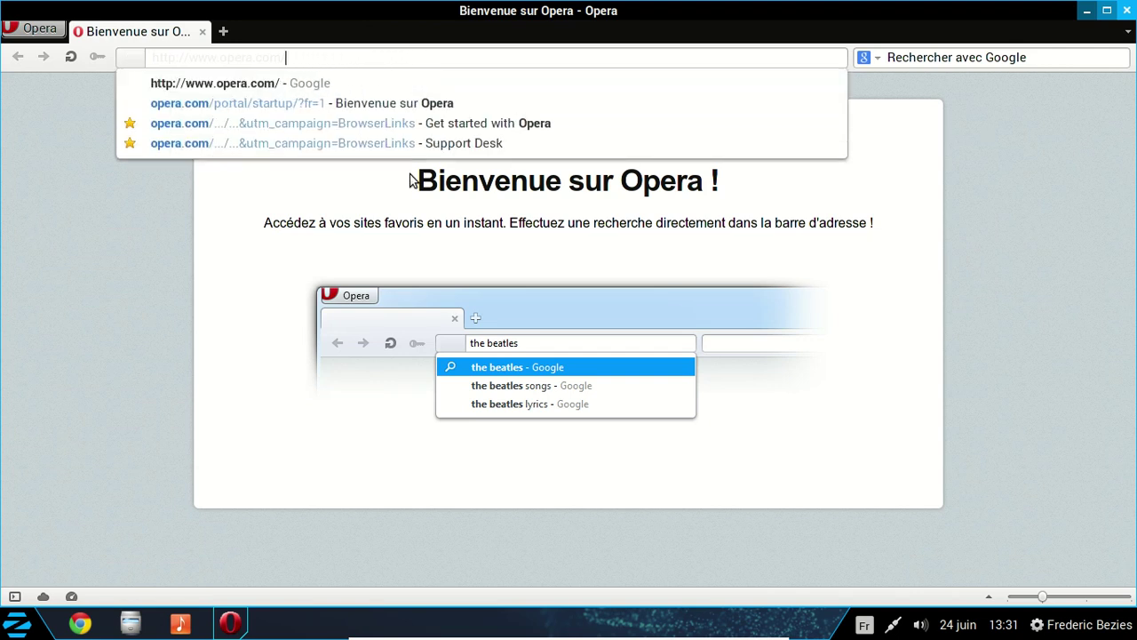
key(Return)
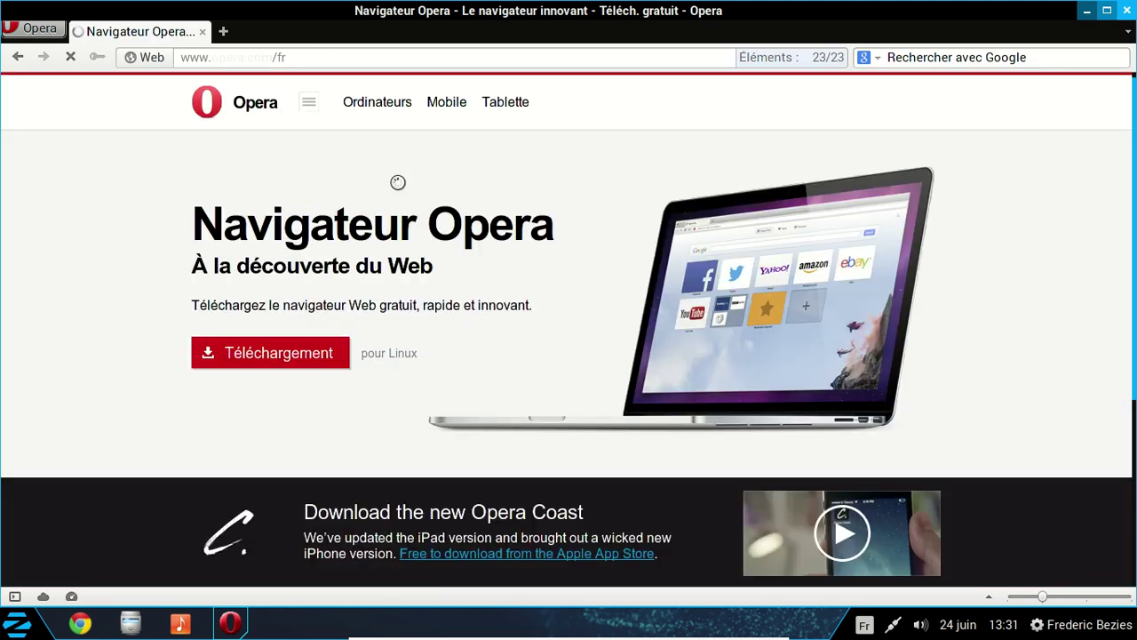
Step: View the Windows version of Opera on the site's Ordinateurs download page
click(362, 106)
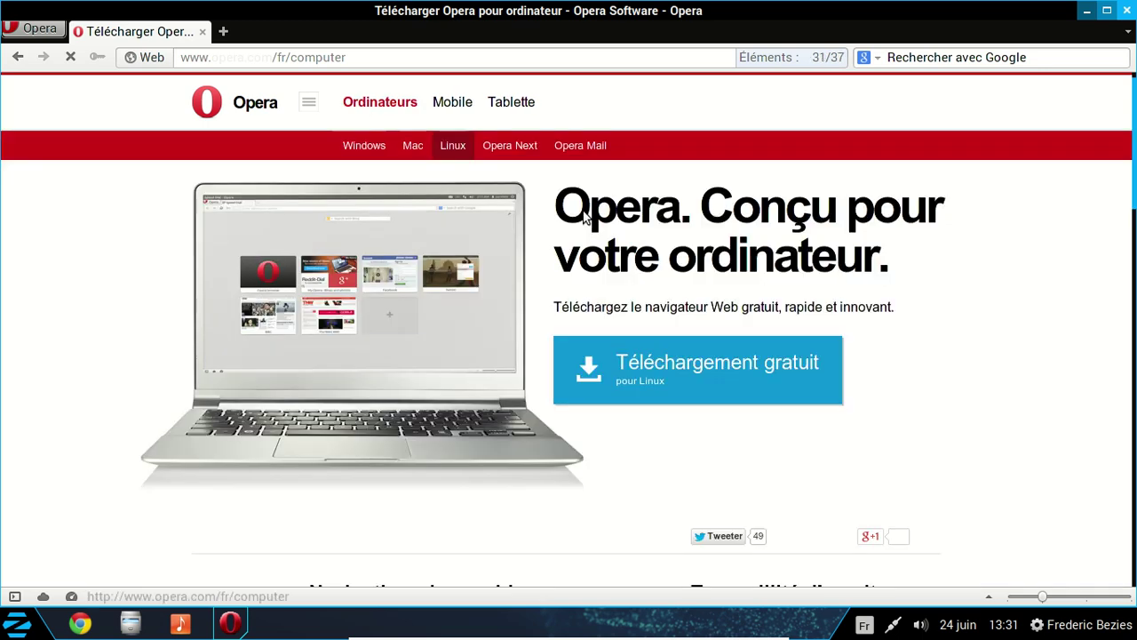
click(368, 149)
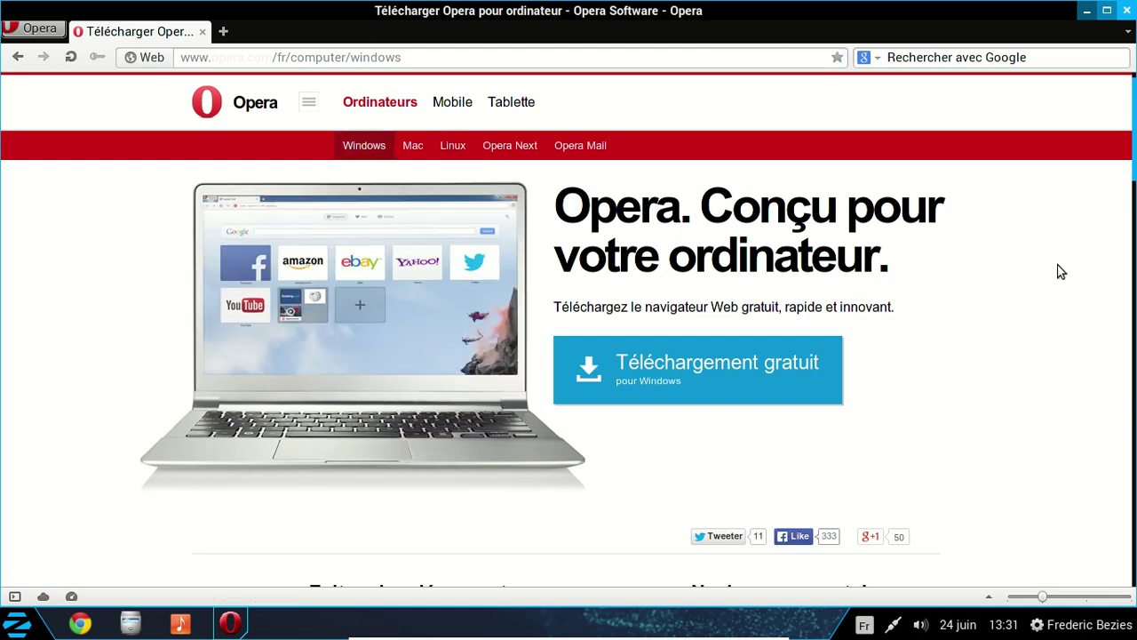
scroll(1062, 274, down, 2)
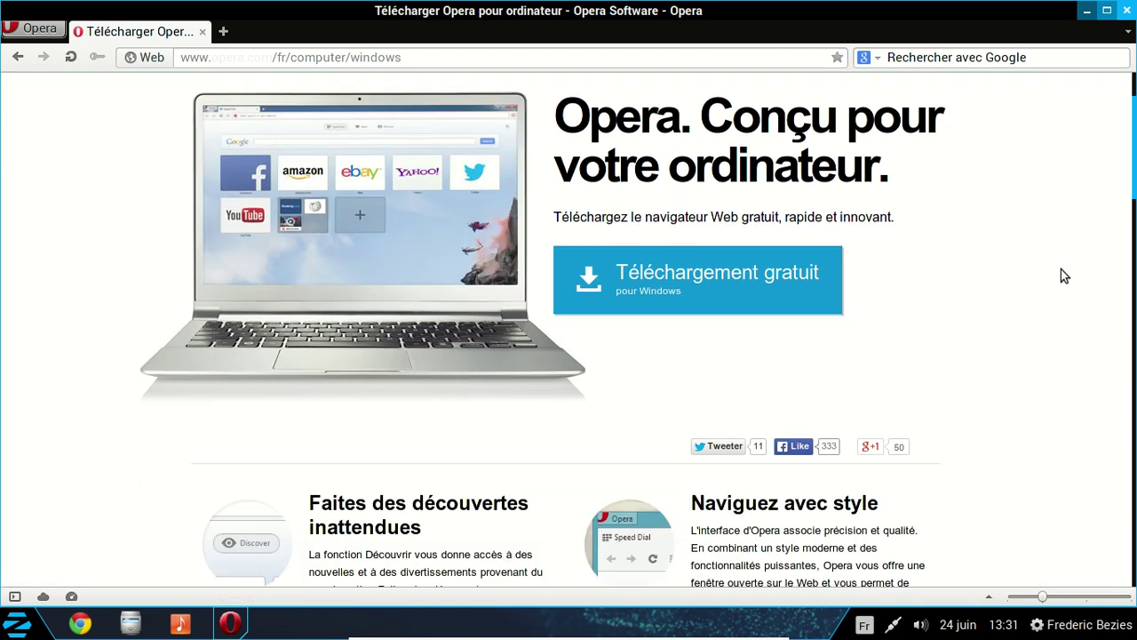
Step: Request the free Windows download of Opera, cancel the Opera_22.0.1471.70_Setup.exe download and close the browser
click(700, 287)
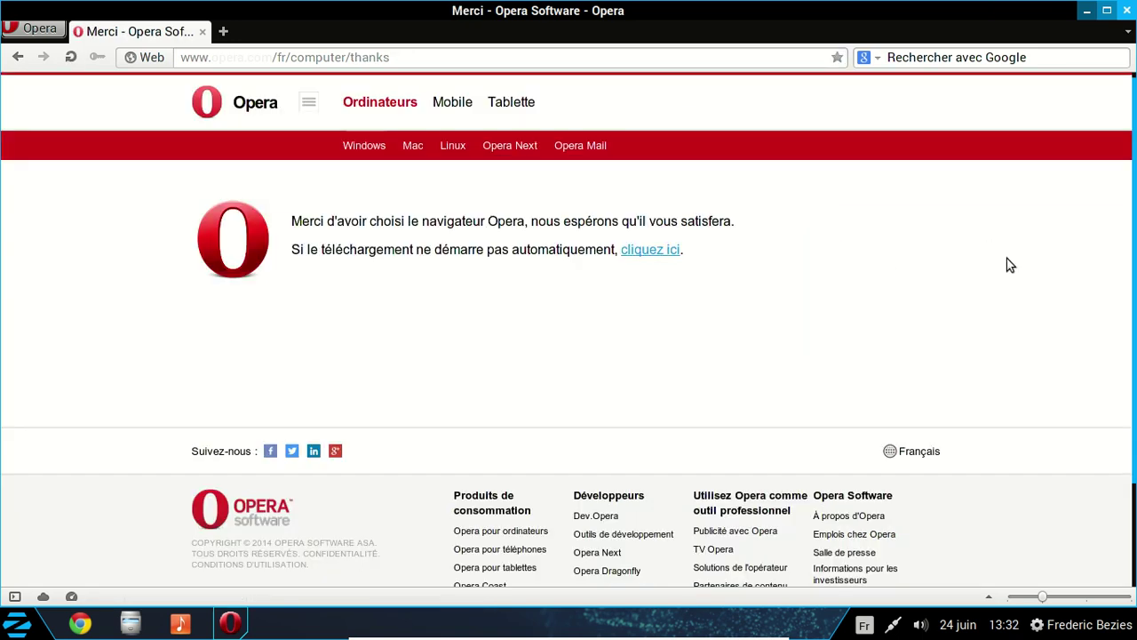
click(660, 255)
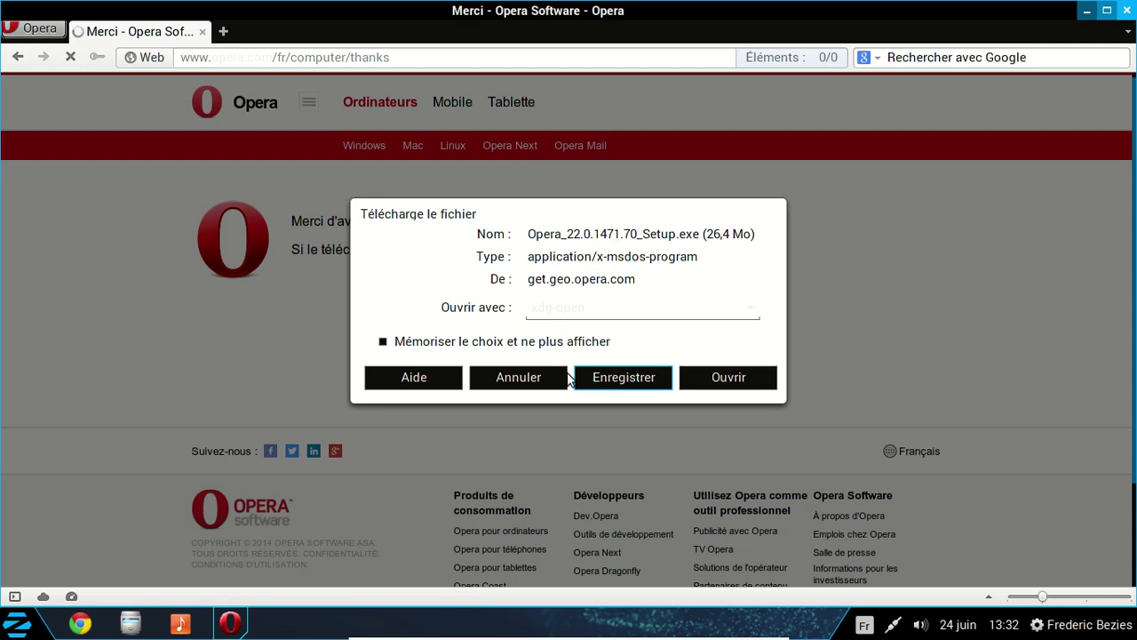
click(532, 381)
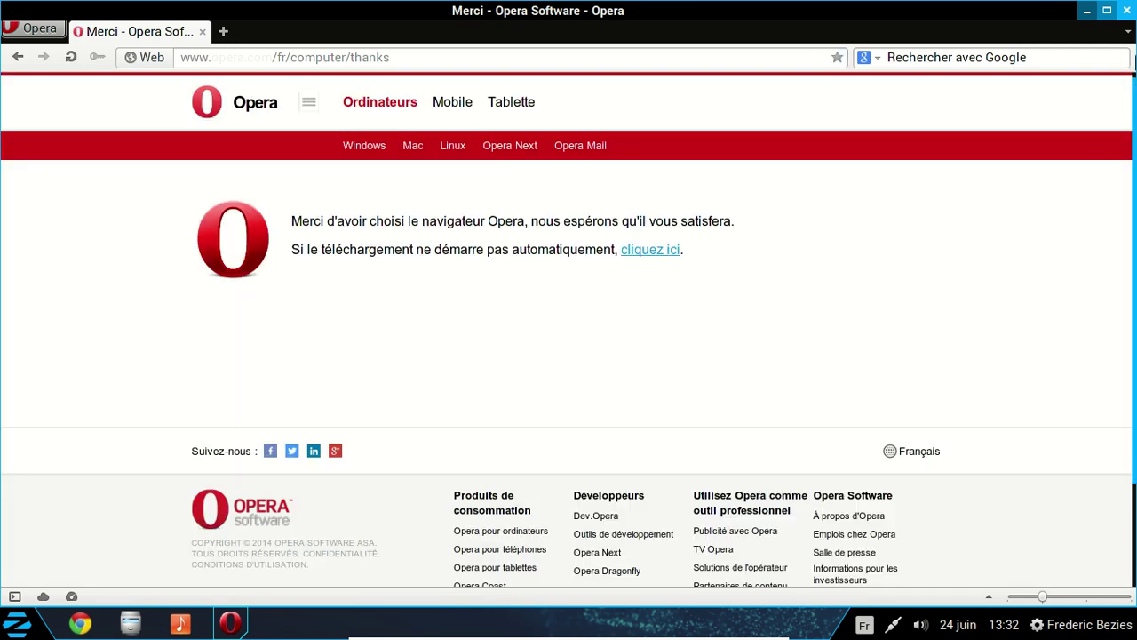
click(1126, 10)
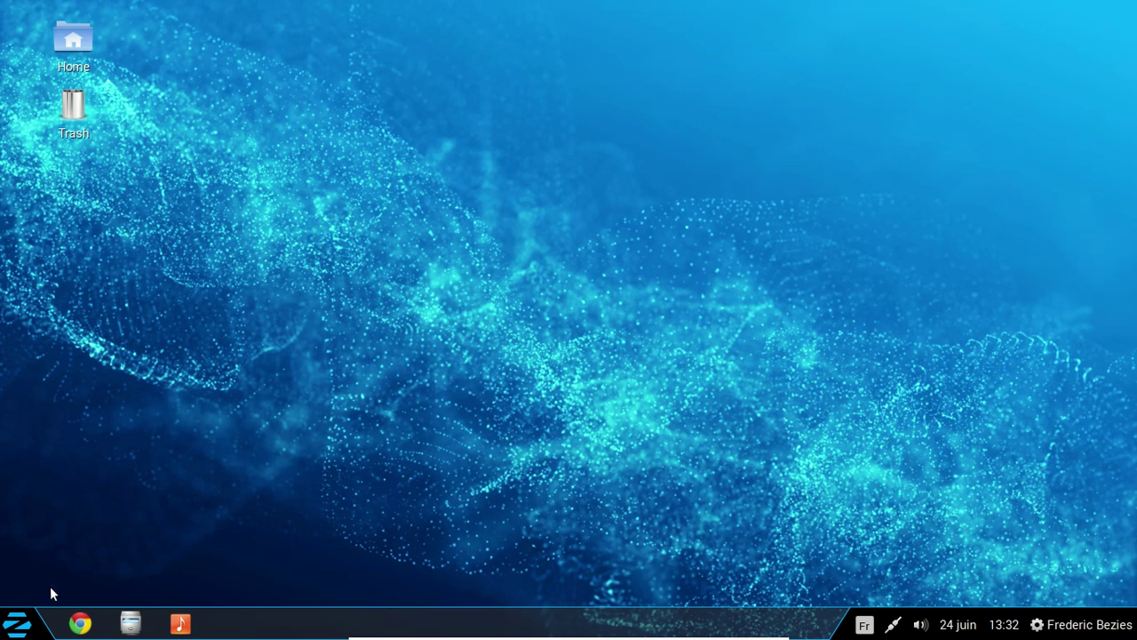
Step: Open Paramètres système from Outils Système, look through the Administration tools, and close the settings window
click(19, 625)
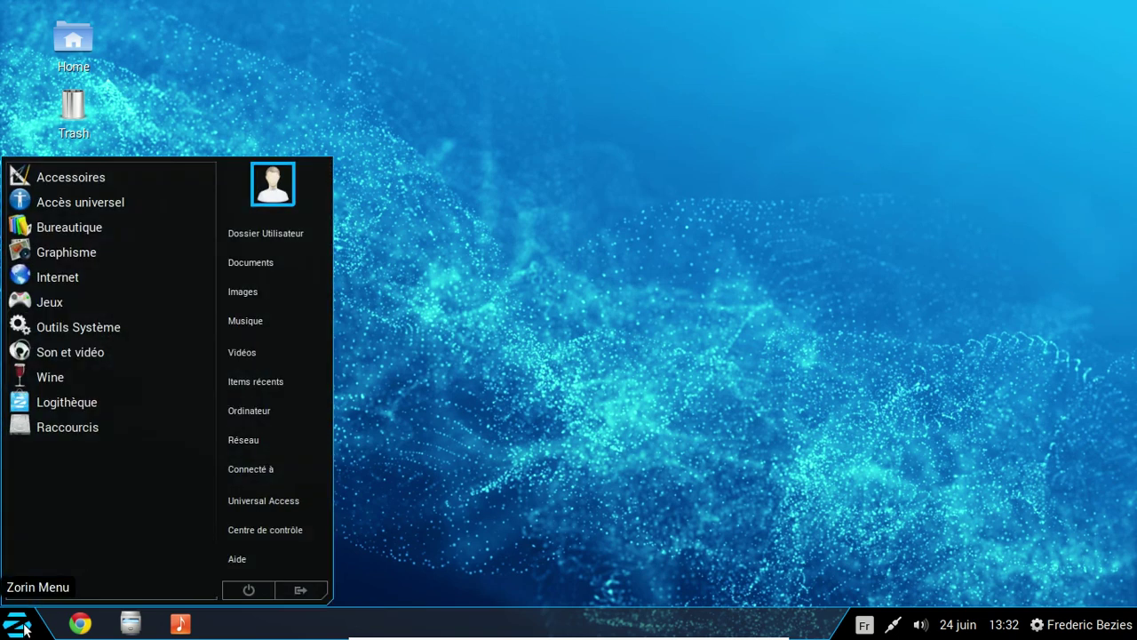
click(110, 327)
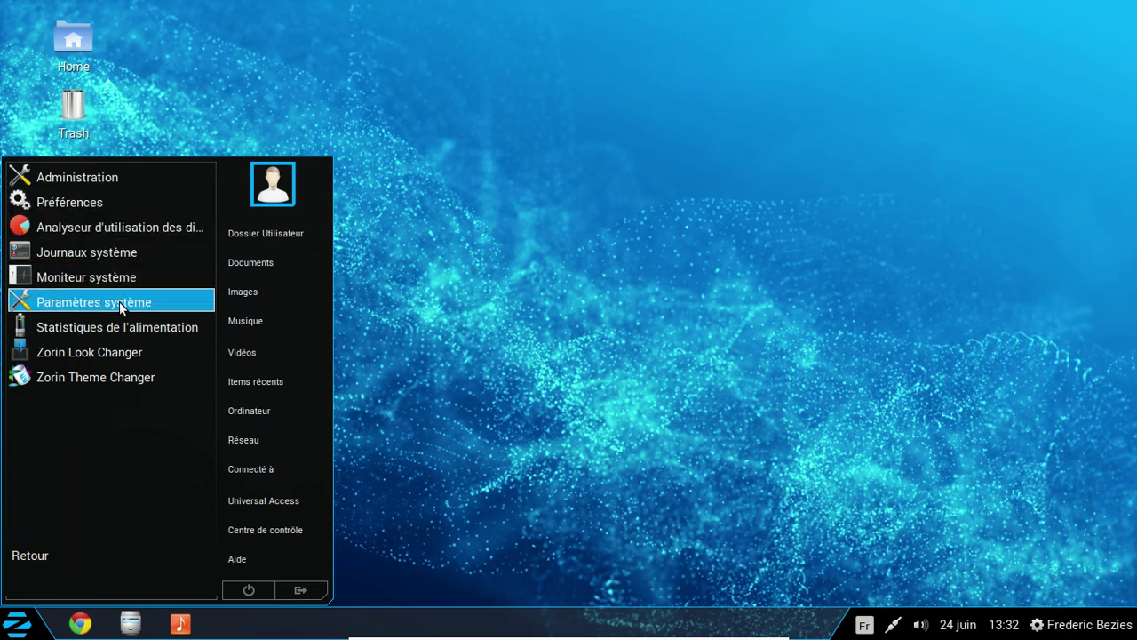
click(119, 303)
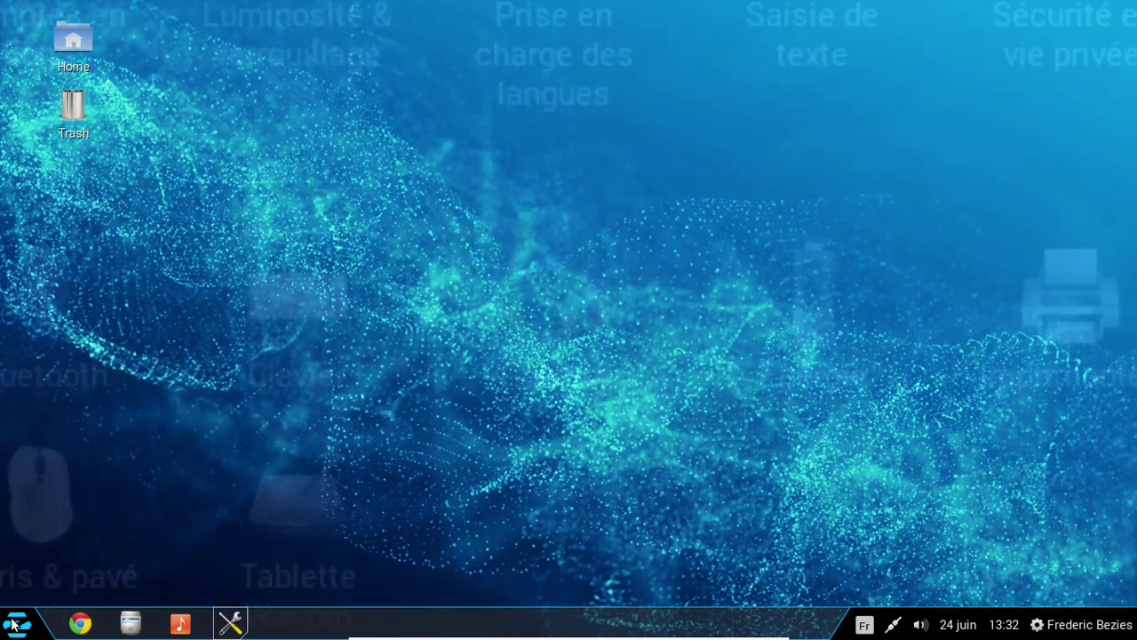
click(13, 625)
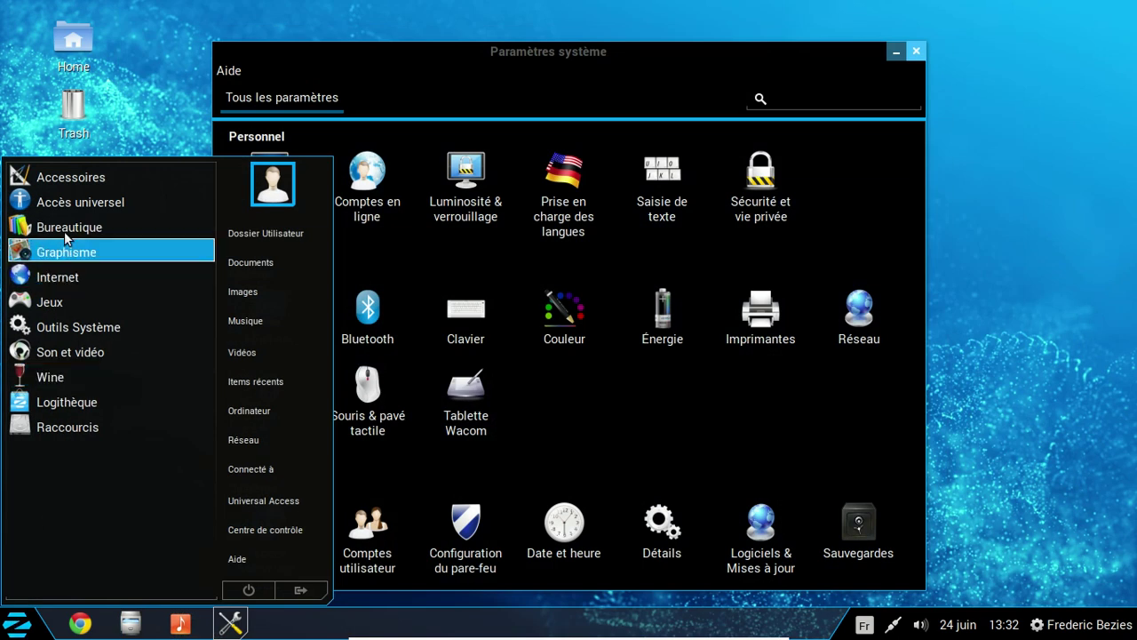
click(82, 330)
click(89, 177)
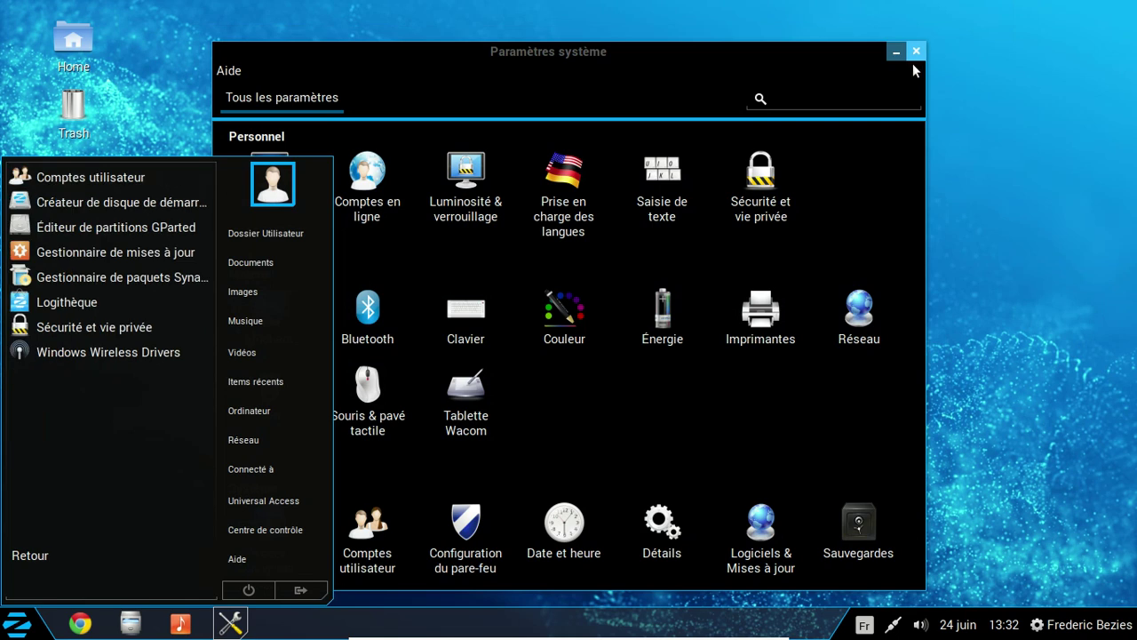
click(919, 52)
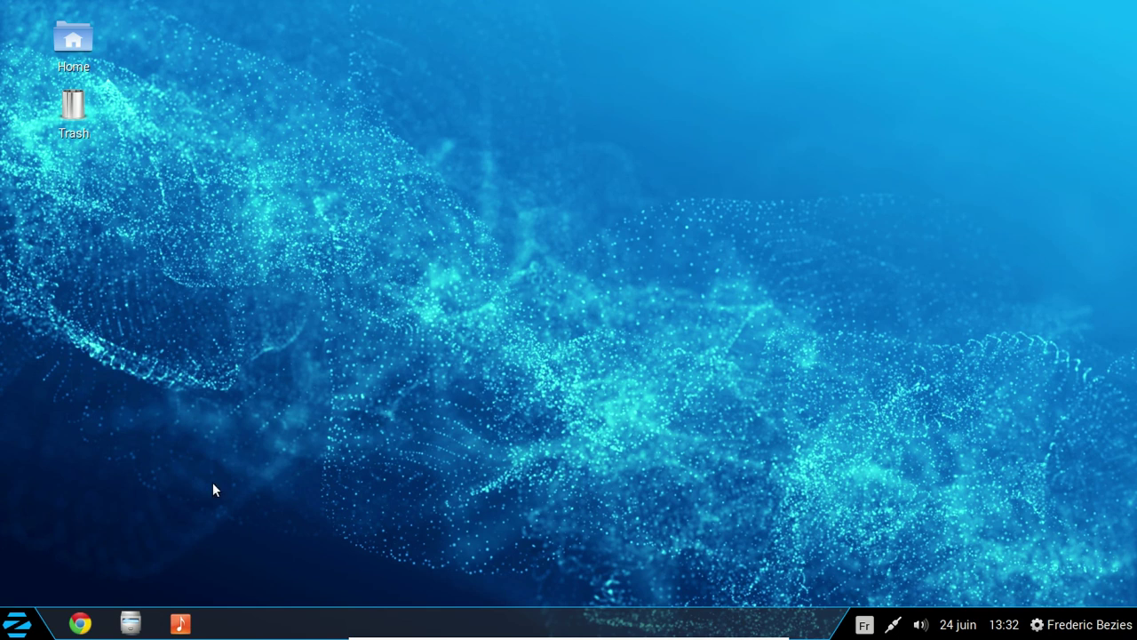
Step: Launch the Terminal from the Accessoires category
click(13, 627)
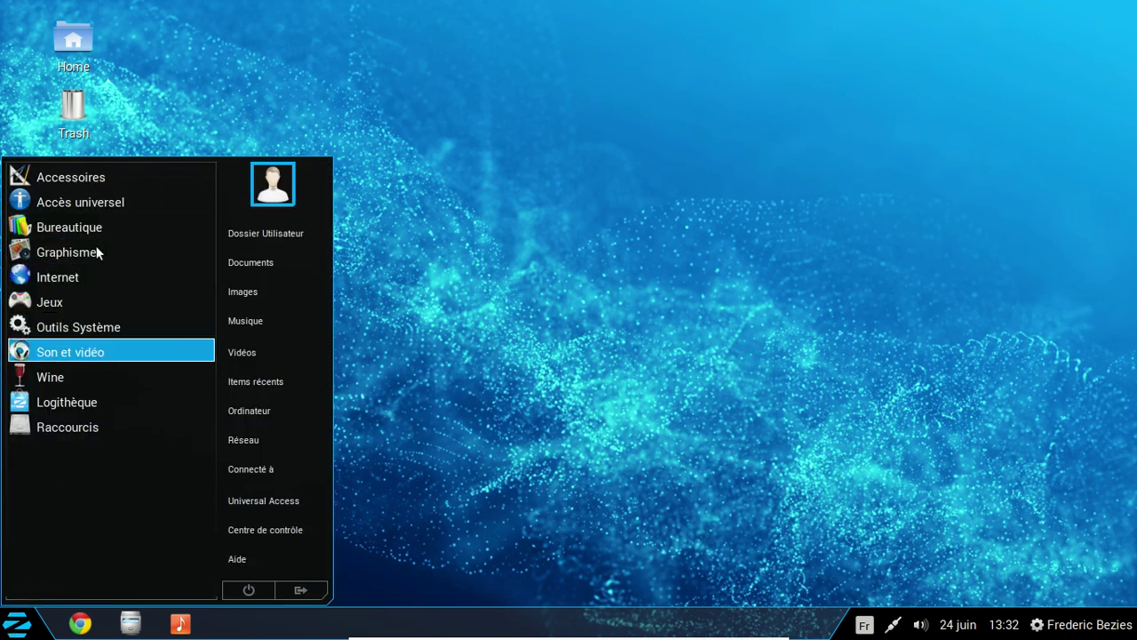
click(92, 184)
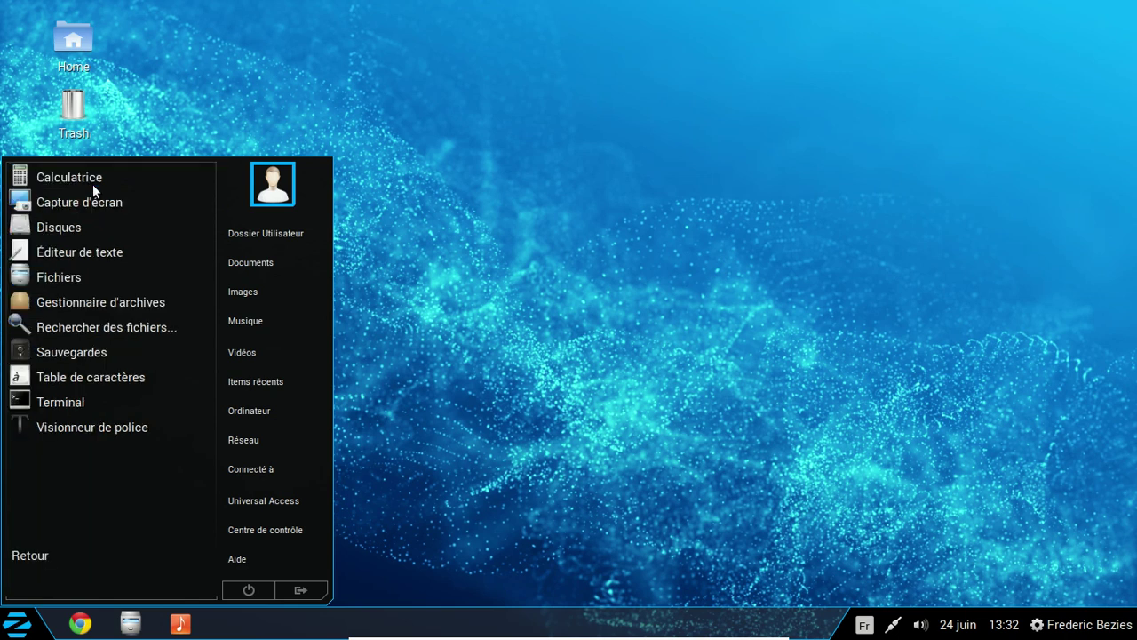
click(124, 405)
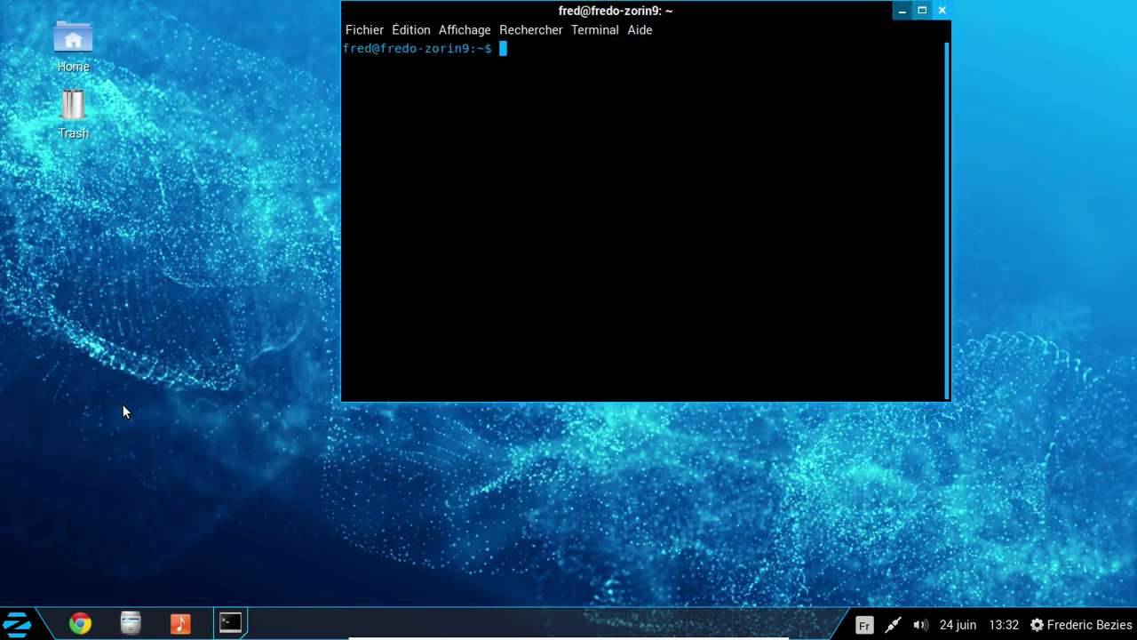
Step: Try to launch Synaptic with sudo synaptic, authenticating with the account password, and dismiss the error dialog
text(sudo syn)
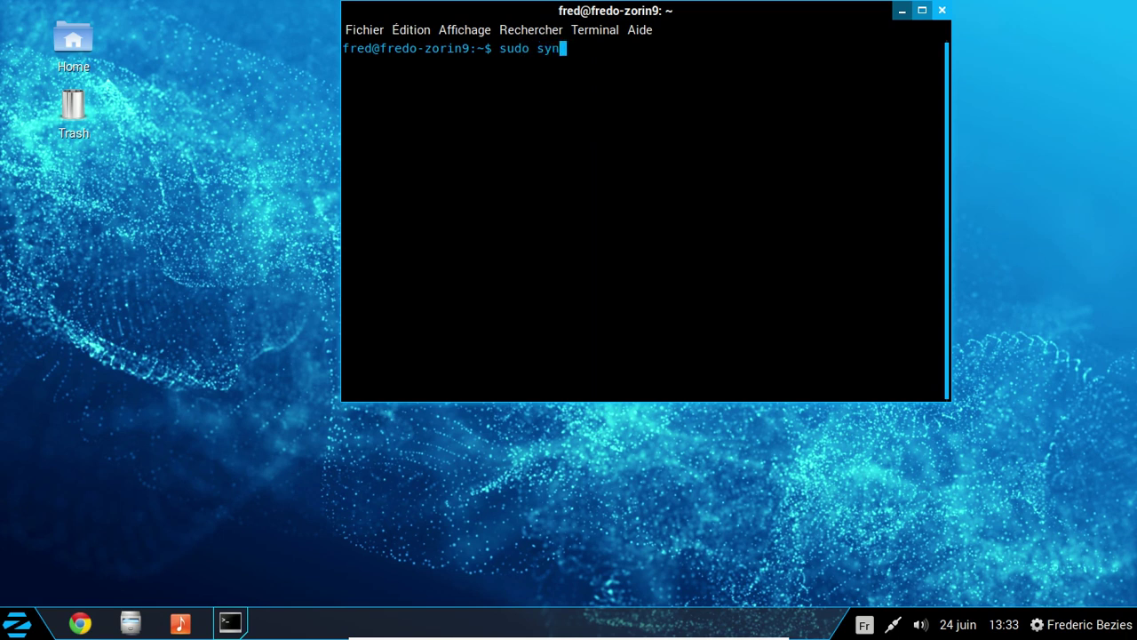
text(aptic)
key(Return)
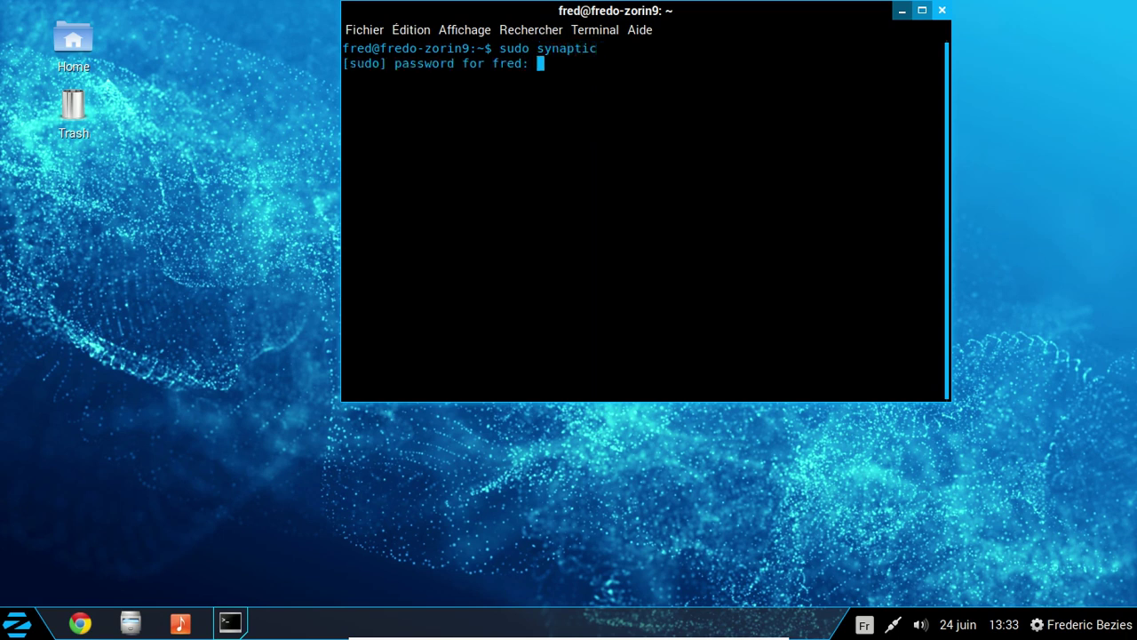
key(Return)
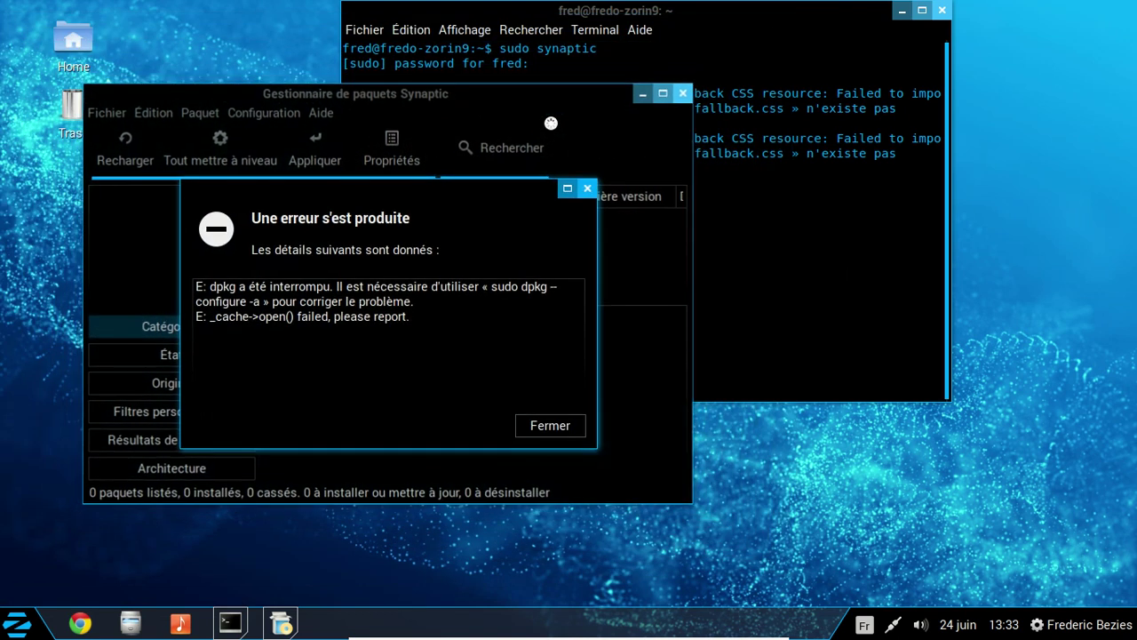
click(553, 425)
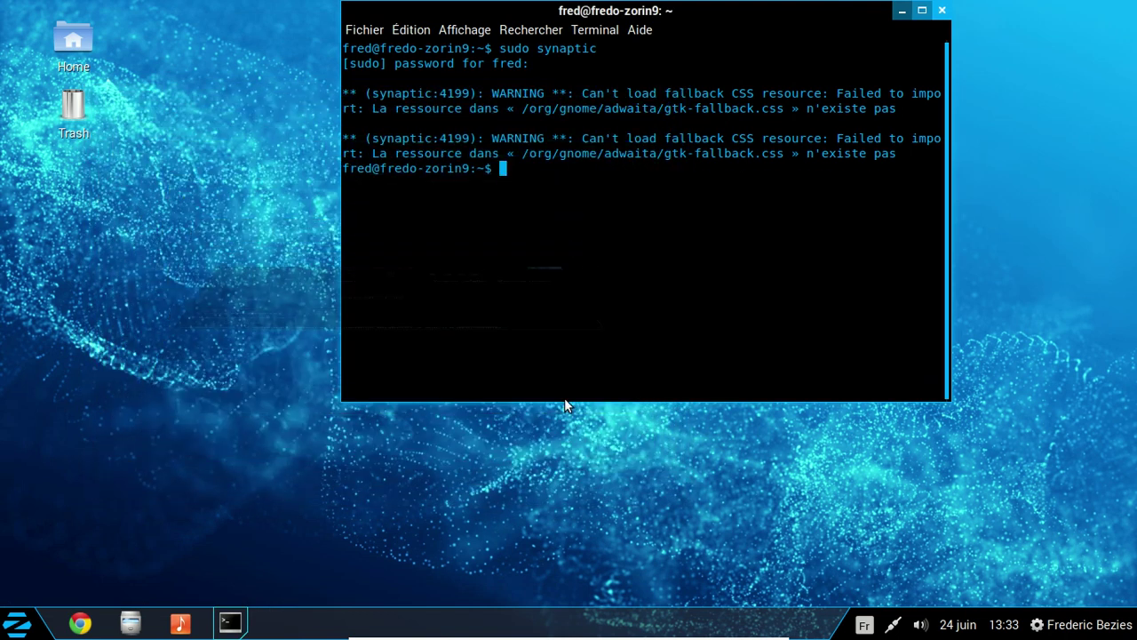
Step: Try to repair the package configuration by running sudo dpkg-configure -a
text(sudo )
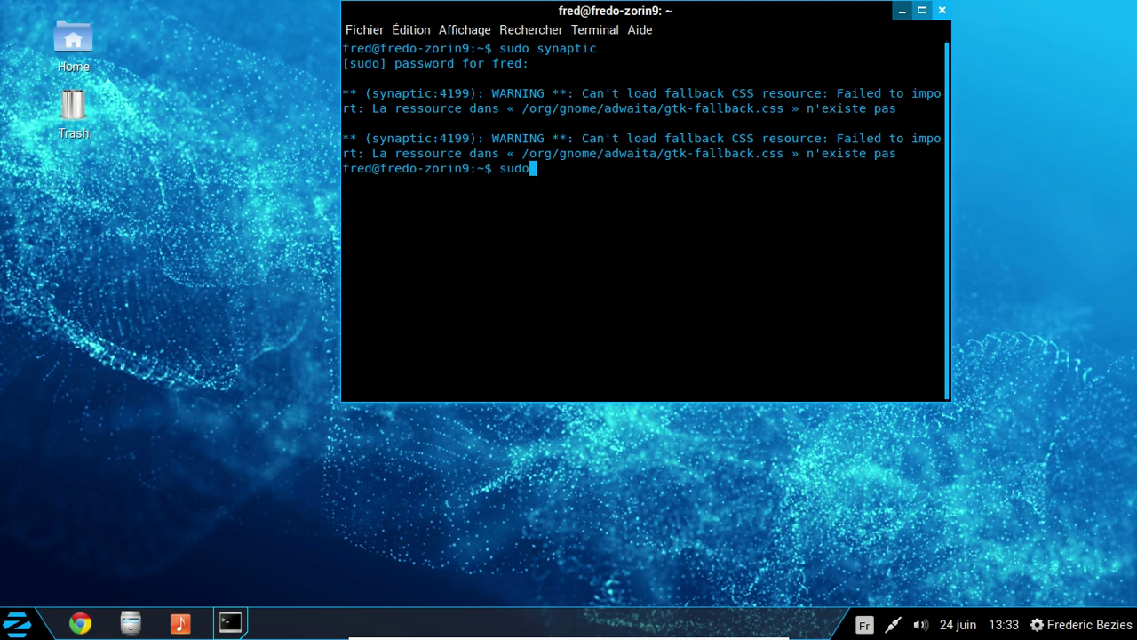
text(dpkg-configure -a)
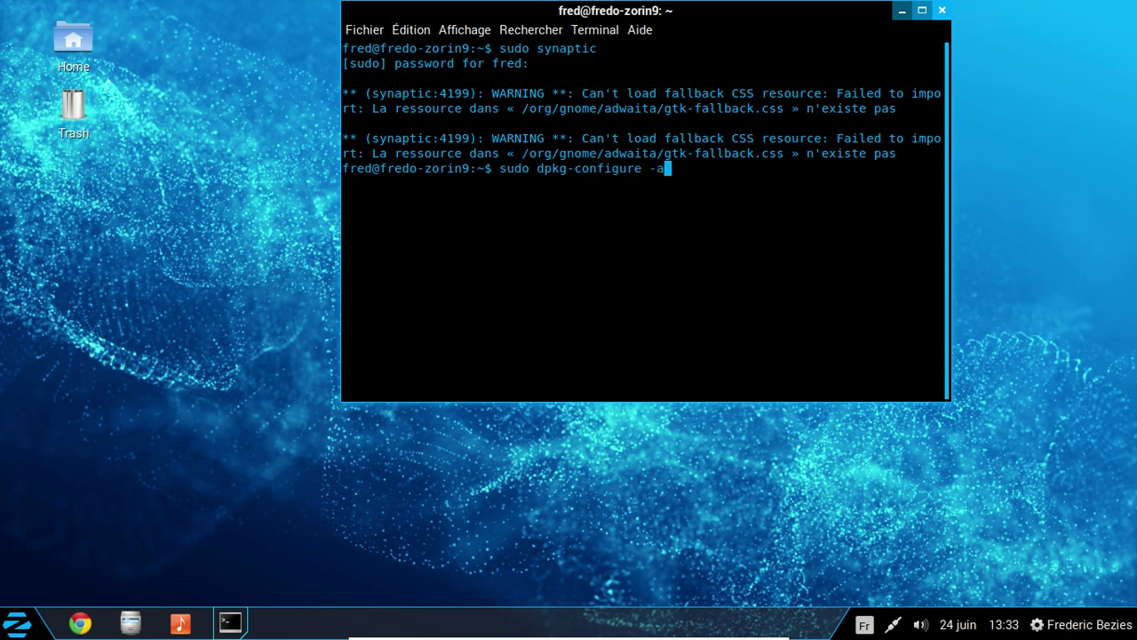
key(Return)
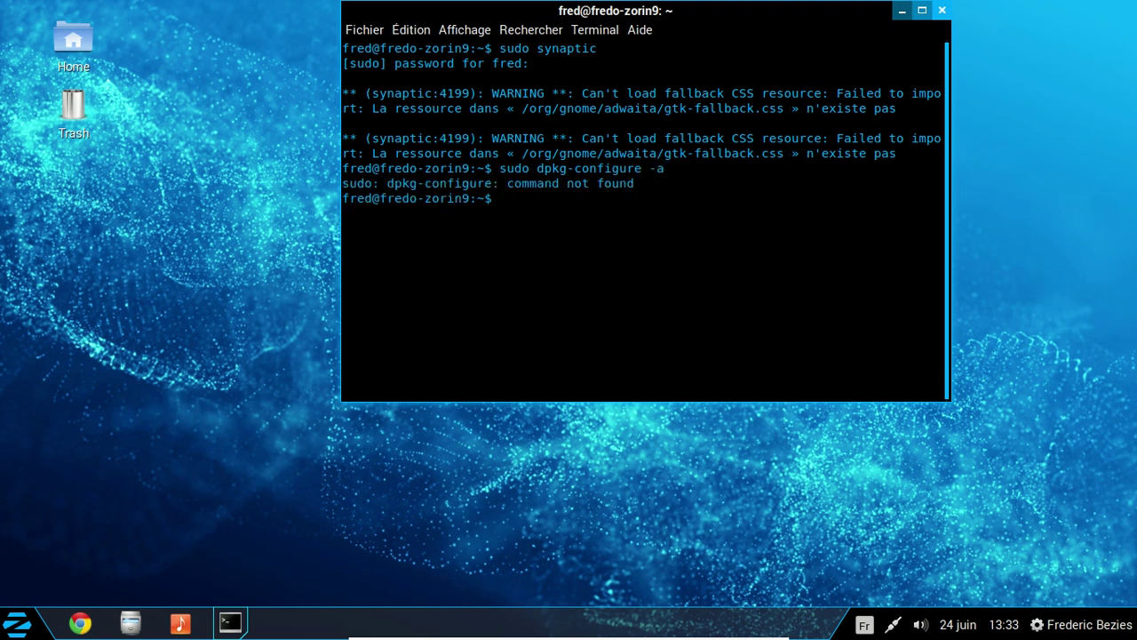
Step: Correct the previous command to sudo dpkg-reconfigure -a, run it, and answer Oui to Adduser's question about home directories readable by everyone
key(Up)
key(Left)
key(Left)
key(Left)
key(Left)
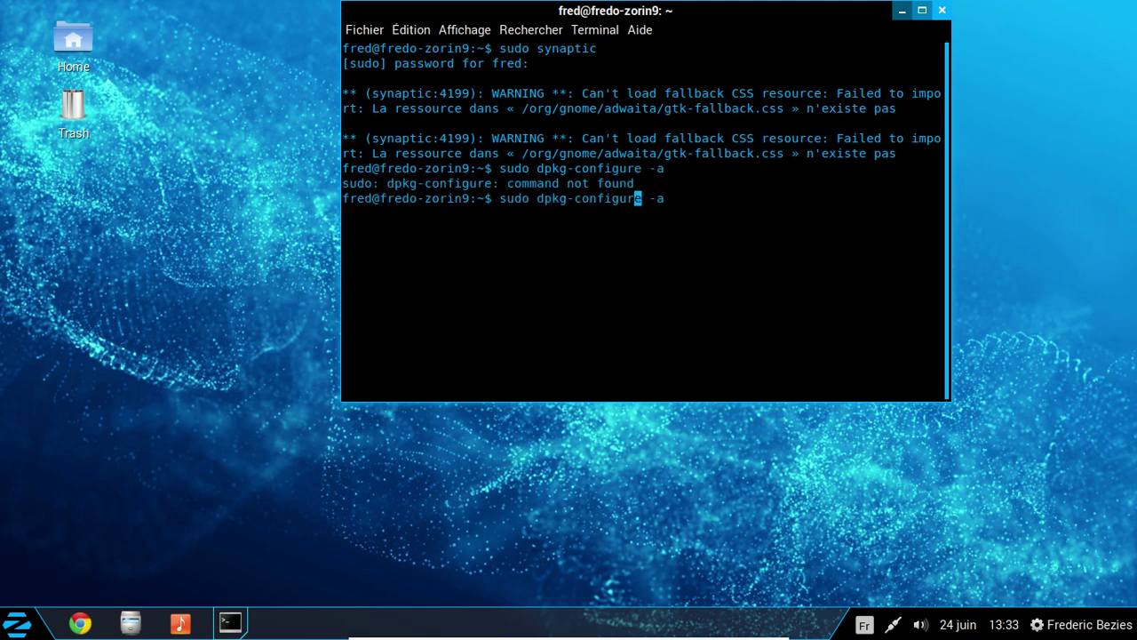
key(Left)
key(Left)
key(Left)
key(Left)
key(Left)
key(Left)
key(Left)
key(Left)
text(re)
key(Return)
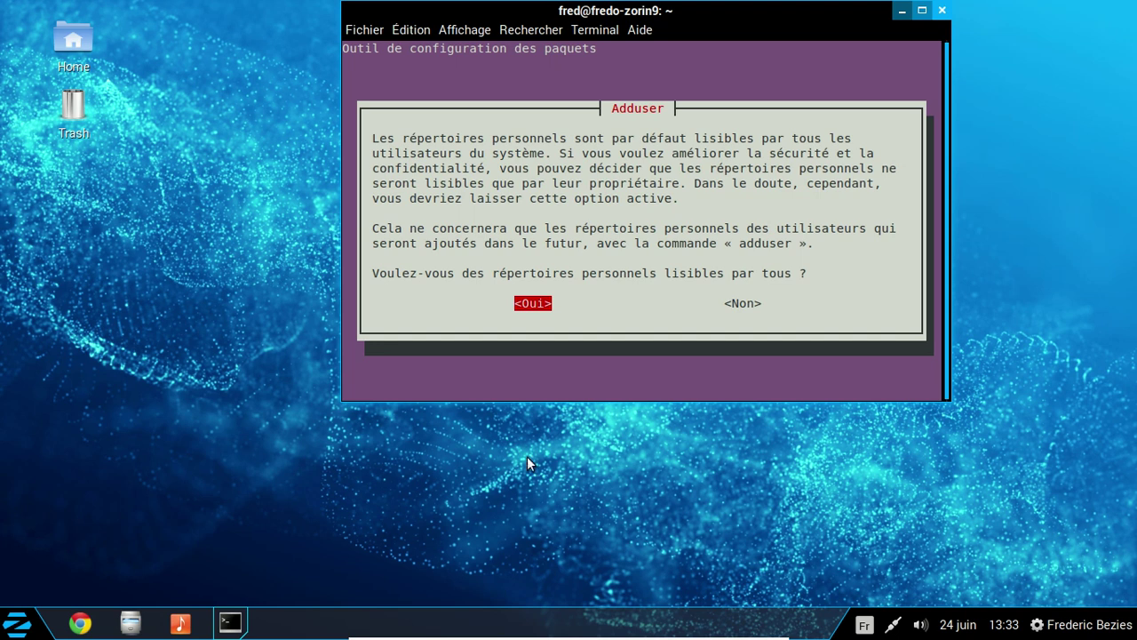
key(Return)
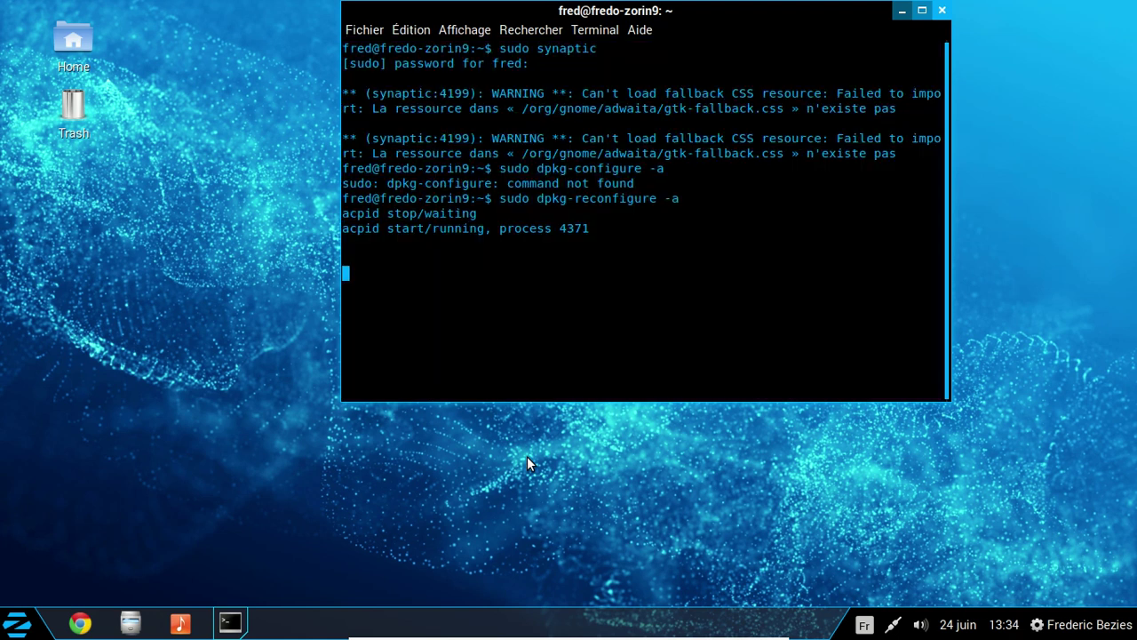